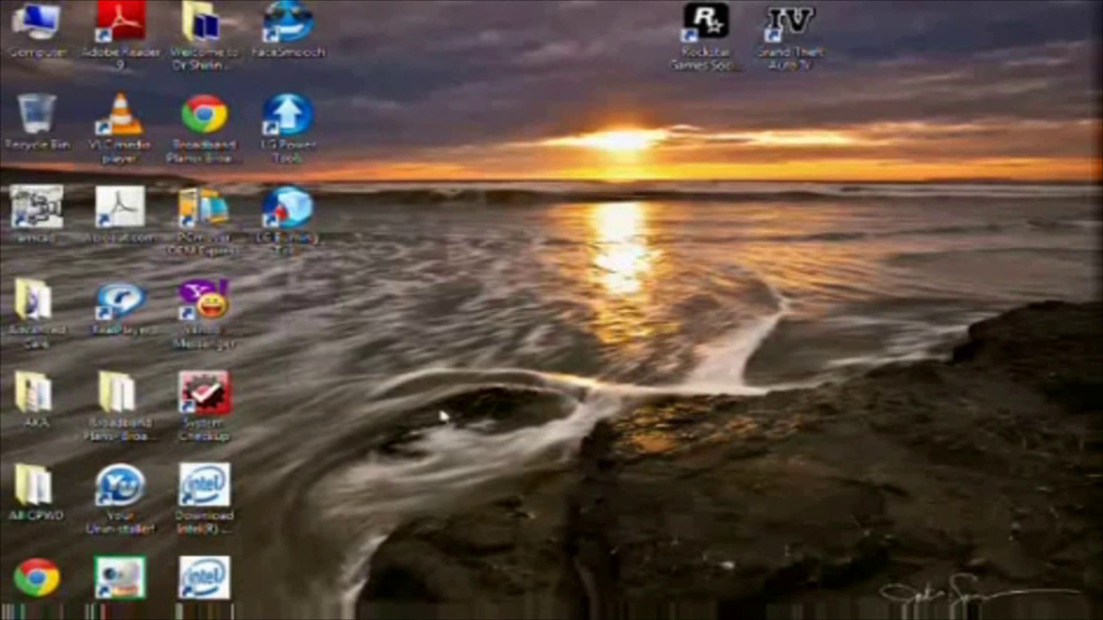
Step: Open the Computer window, drag it to a smaller restored size, then maximize it
{"action": "double_click", "coordinate": [39, 34]}
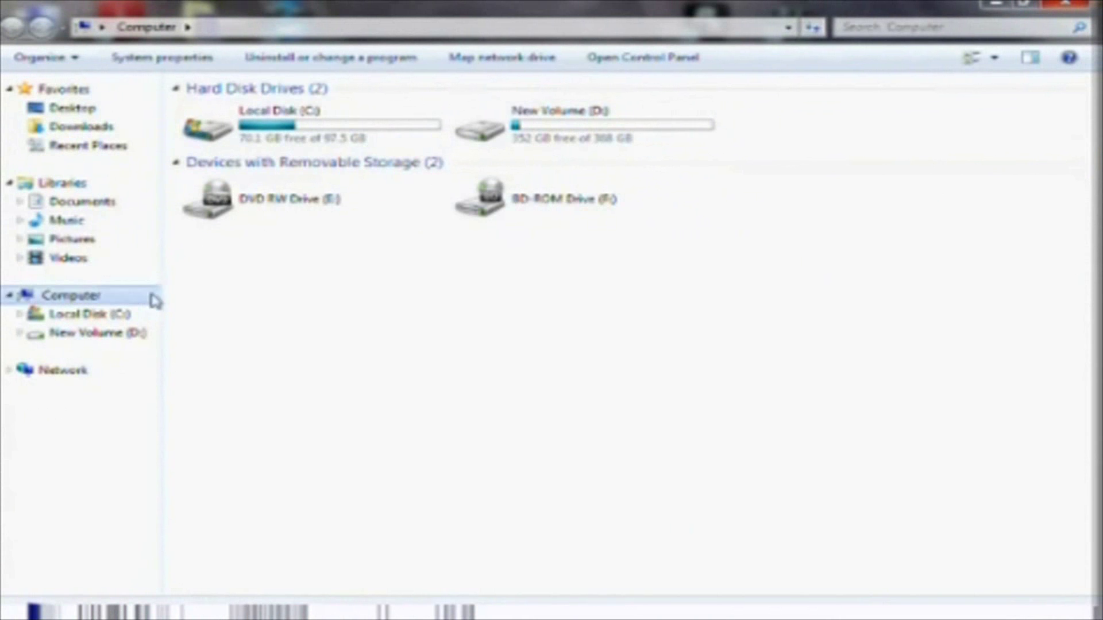
{"action": "left_click_drag", "start_coordinate": [471, 11], "coordinate": [766, 18]}
{"action": "left_click", "coordinate": [1030, 5]}
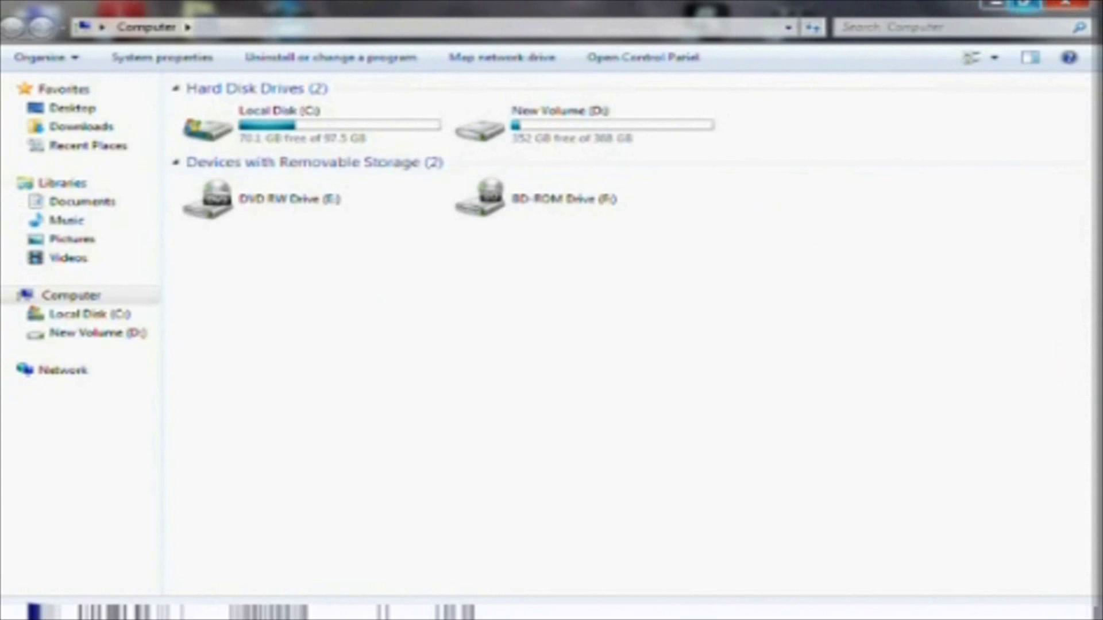
Step: Close the Computer window, reopen it, and drag it back to a restored size
{"action": "left_click", "coordinate": [996, 6]}
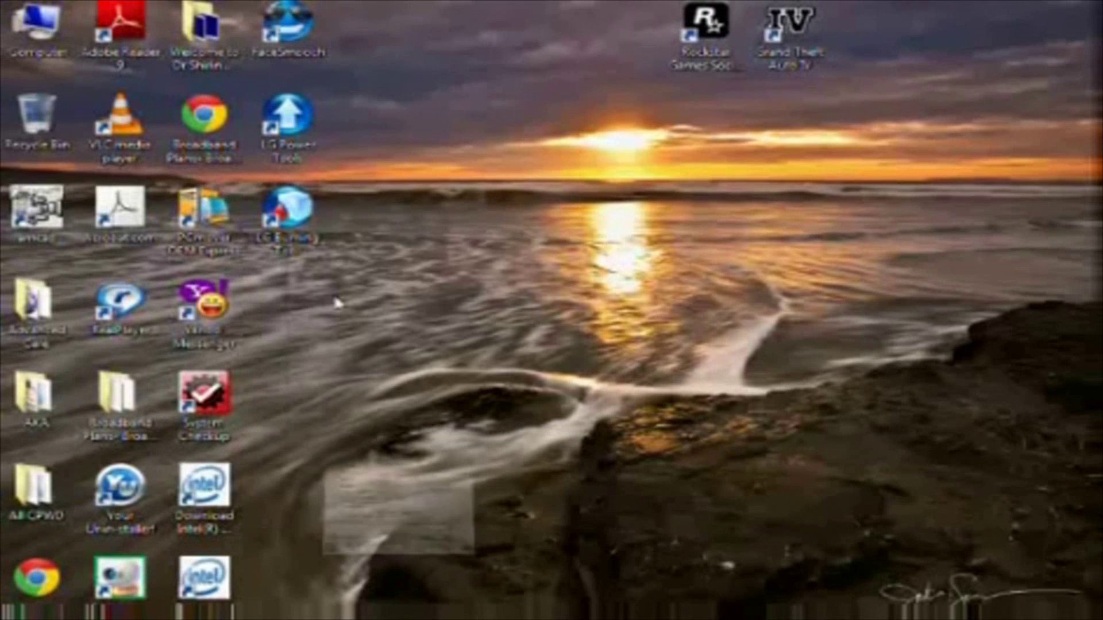
{"action": "double_click", "coordinate": [49, 52]}
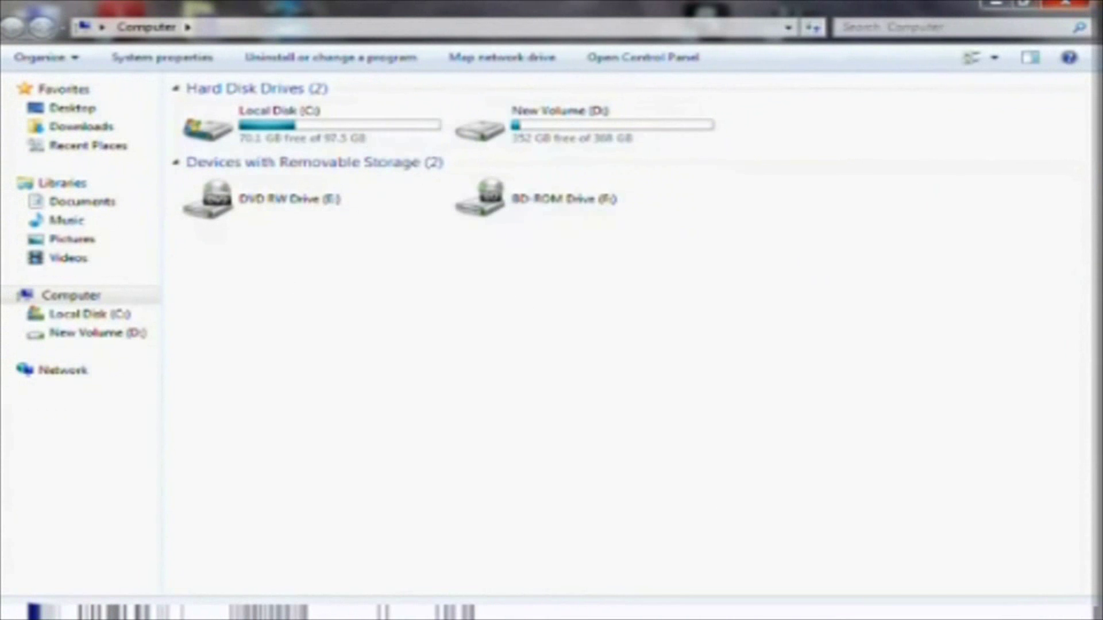
{"action": "left_click_drag", "start_coordinate": [470, 9], "coordinate": [759, 17]}
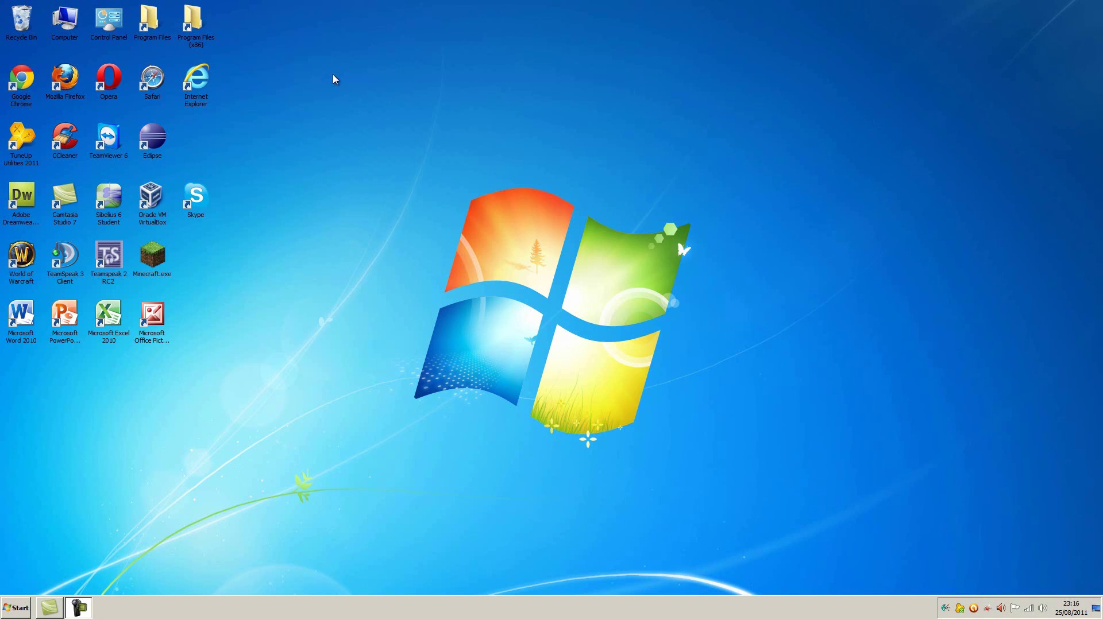
Step: Open the Computer window, maximize it with Windows+Up, then close it
{"action": "double_click", "coordinate": [64, 22]}
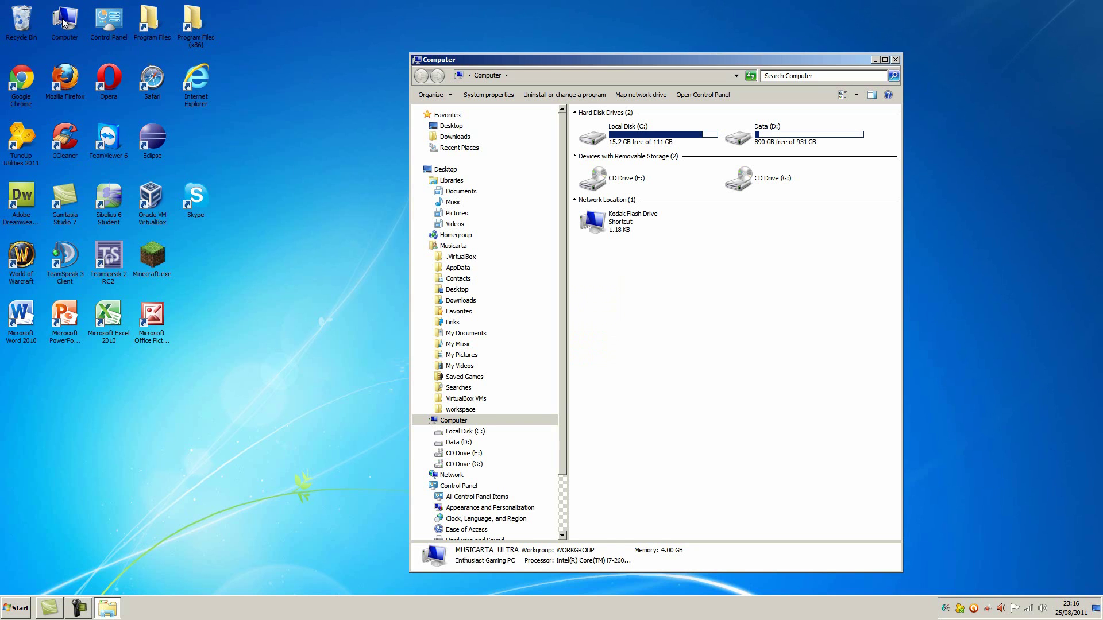
{"action": "key", "text": "super+Up"}
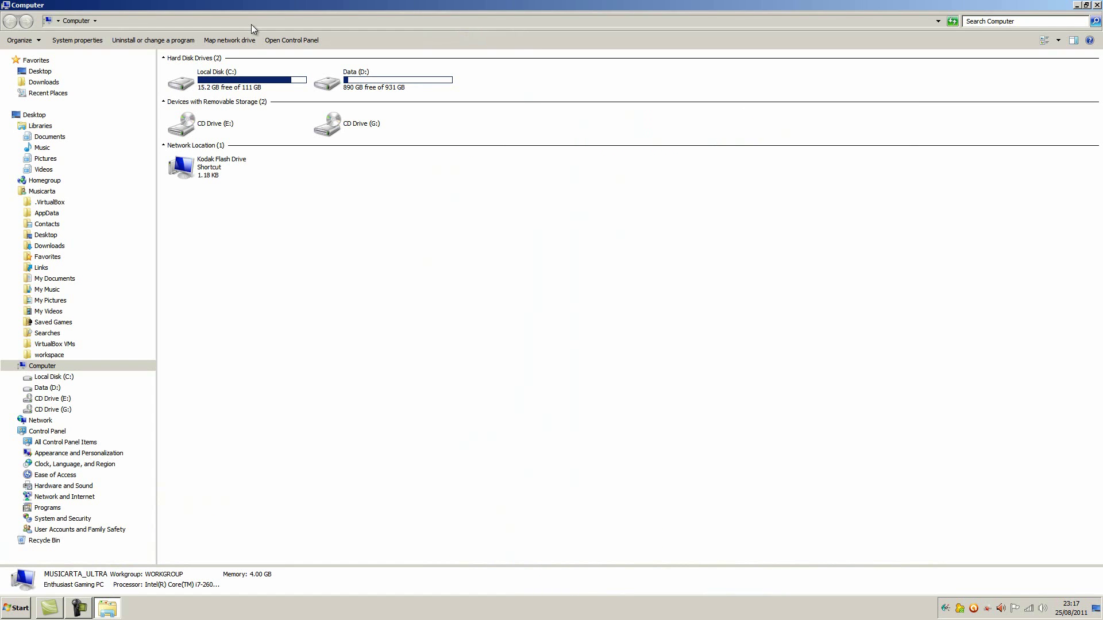
{"action": "left_click", "coordinate": [1097, 6]}
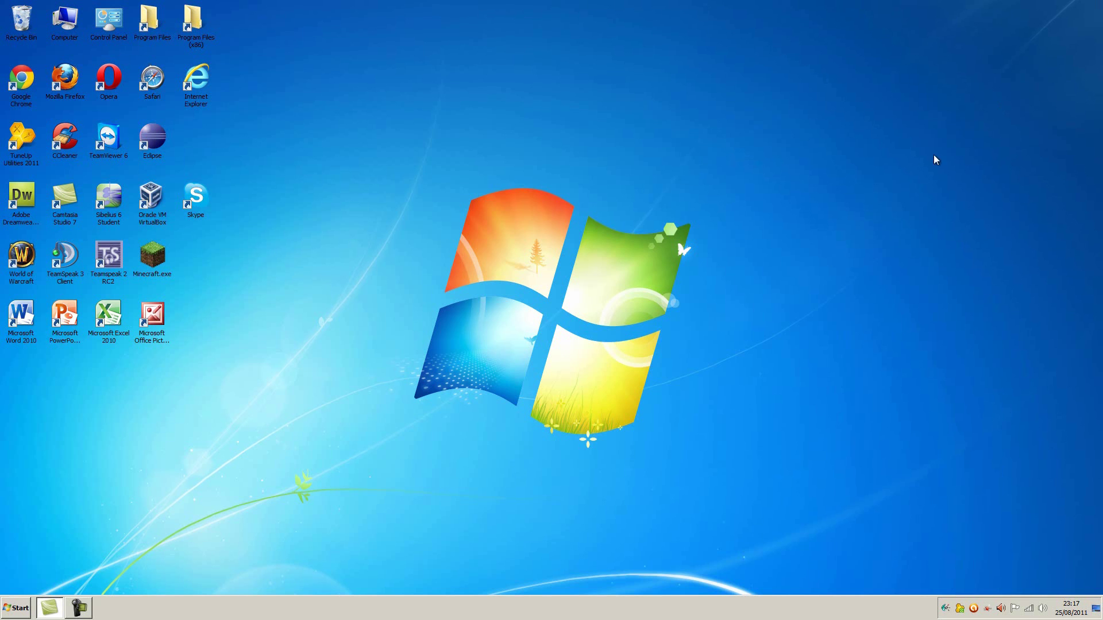
Step: Open Screen Resolution from the desktop menu and identify the monitors
{"action": "right_click", "coordinate": [545, 294]}
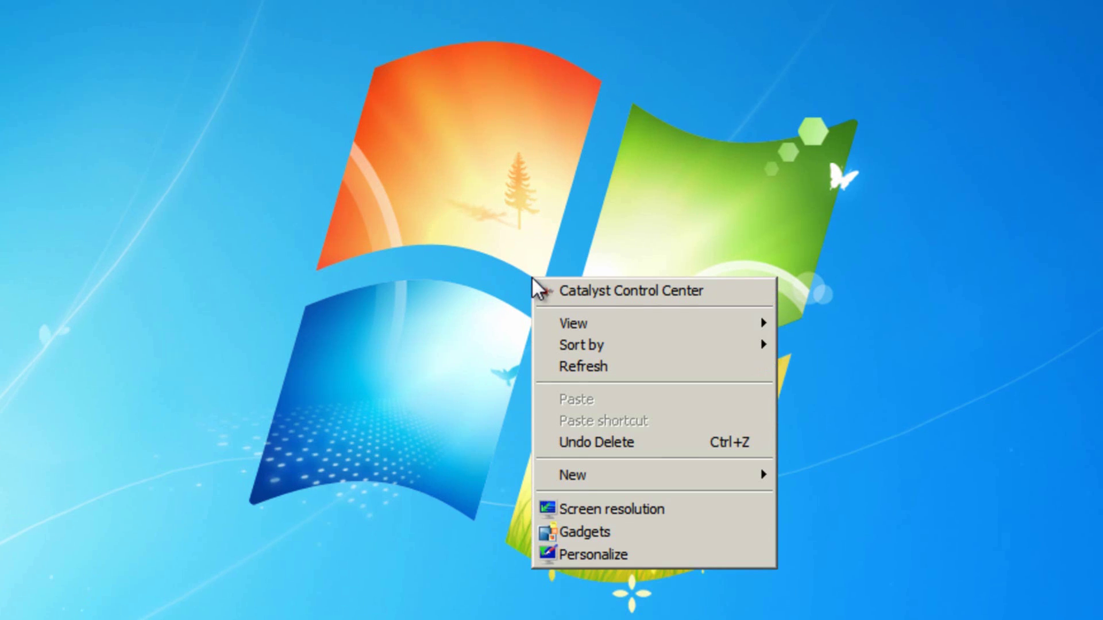
{"action": "left_click", "coordinate": [732, 509]}
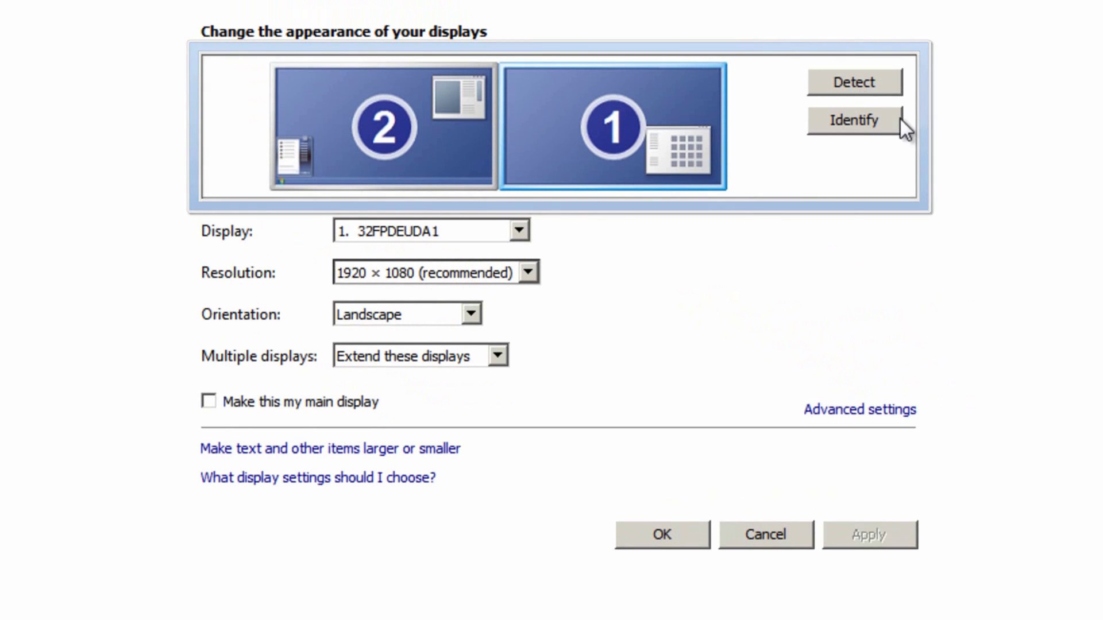
{"action": "left_click", "coordinate": [862, 121]}
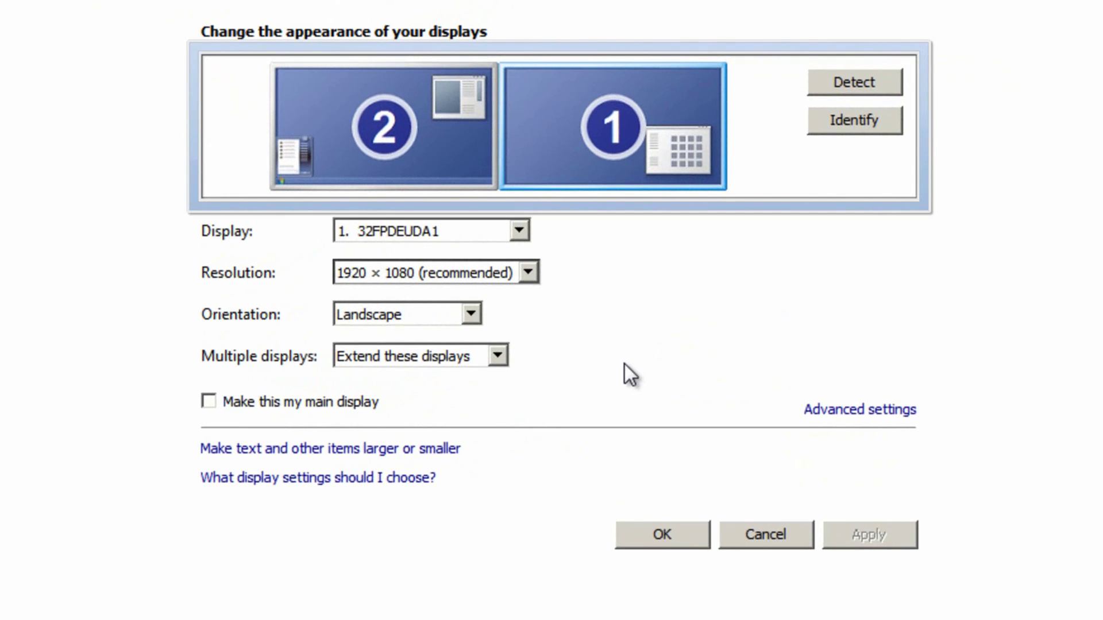
Step: Select monitor 2 and review its resolution list, leaving it at 1920 × 1080
{"action": "left_click", "coordinate": [390, 102]}
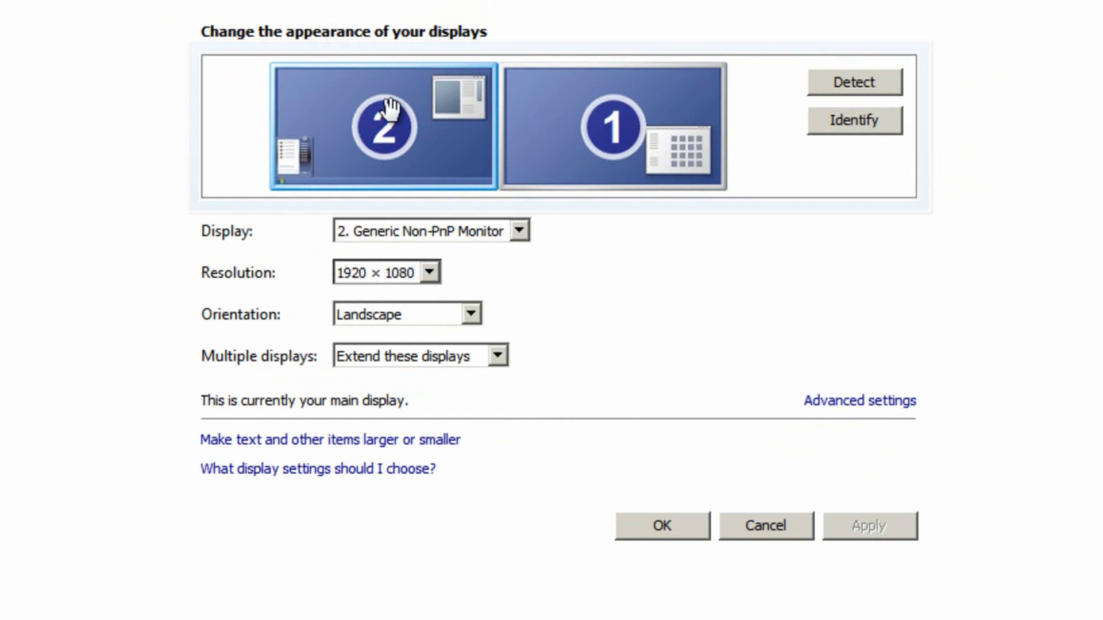
{"action": "left_click", "coordinate": [429, 273]}
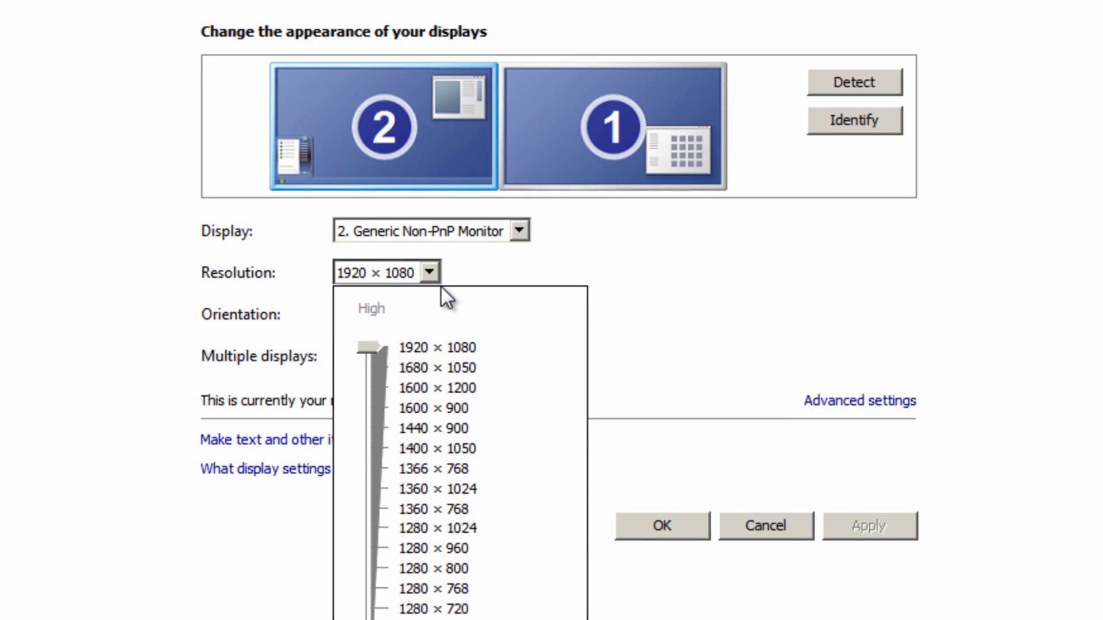
{"action": "key", "text": "Escape"}
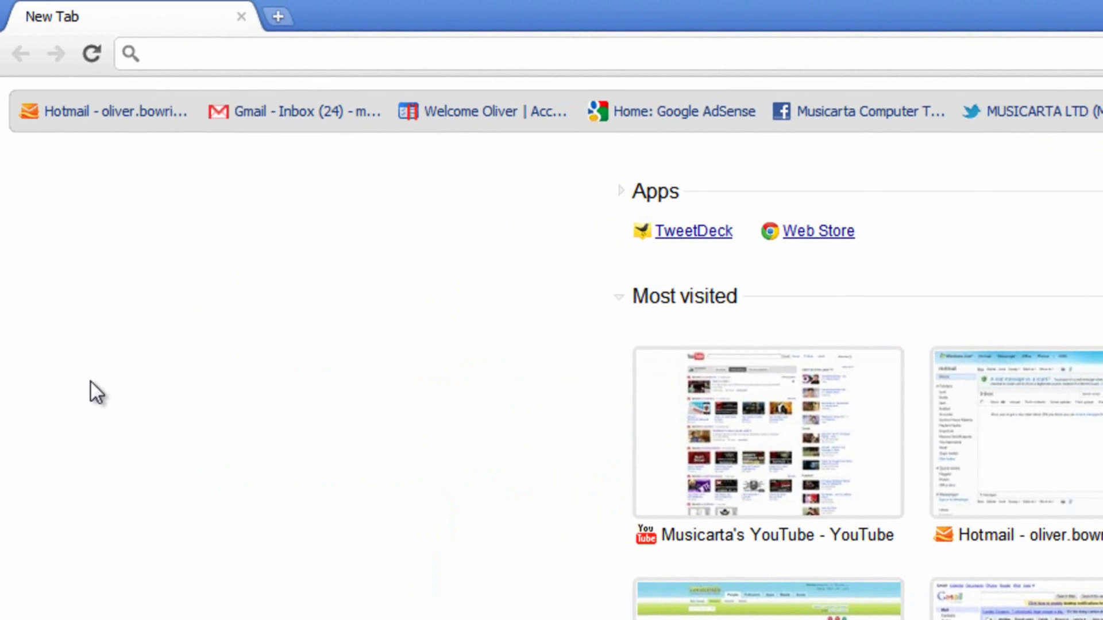
Step: Search Google for 'LG Flatron W2243S native reso' and highlight the 1920x1080 result
{"action": "type", "text": "LG Flatro"}
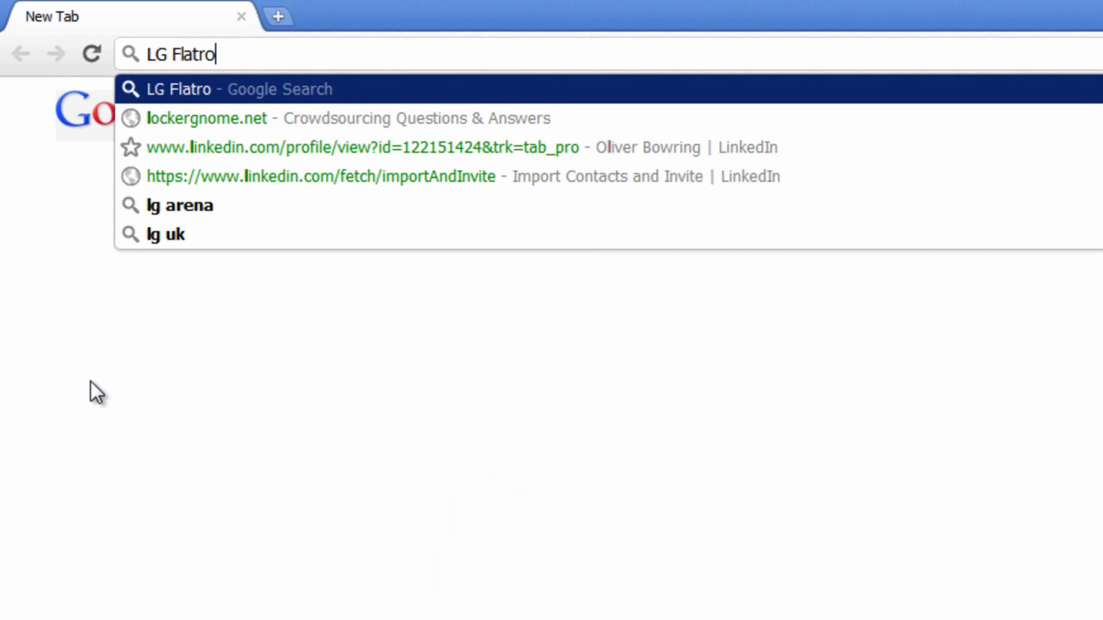
{"action": "type", "text": "n W22"}
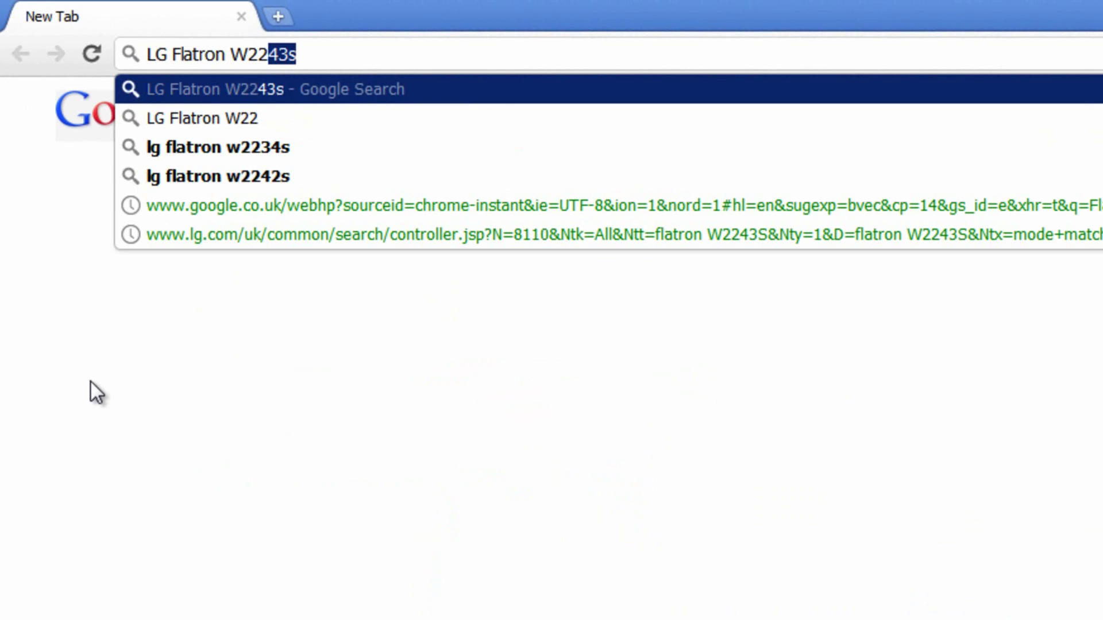
{"action": "type", "text": "43S native reso"}
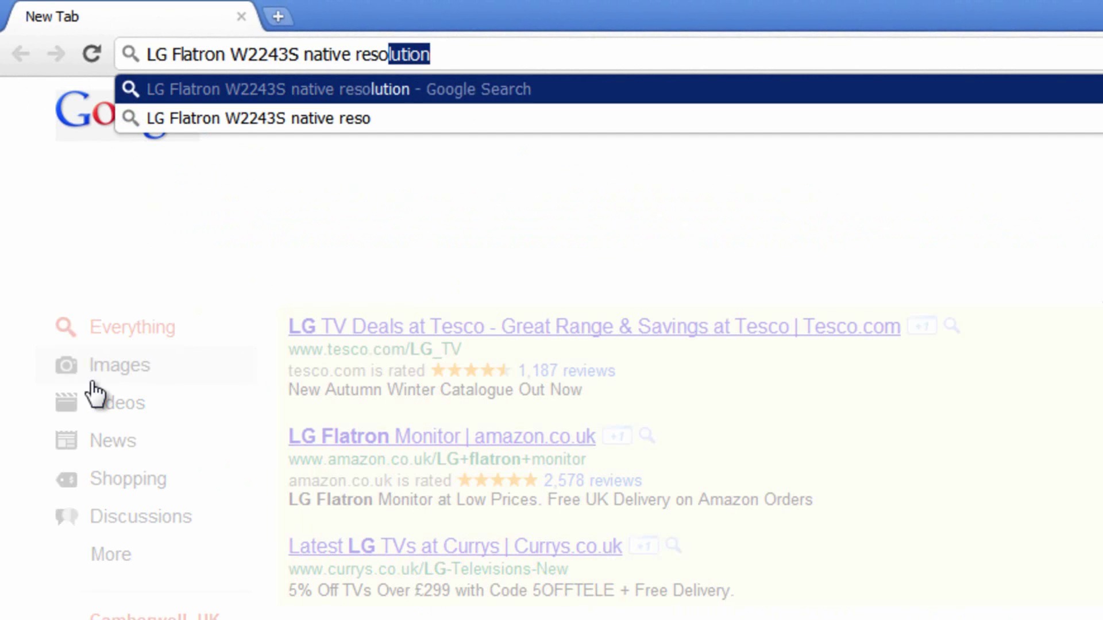
{"action": "key", "text": "Return"}
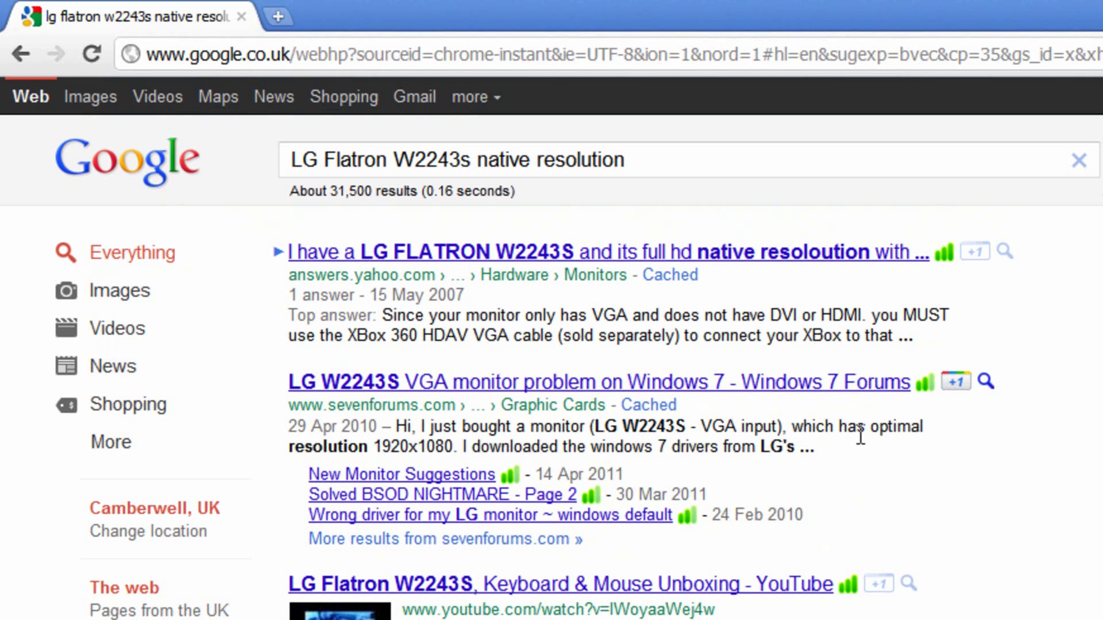
{"action": "left_click_drag", "start_coordinate": [373, 445], "coordinate": [452, 431]}
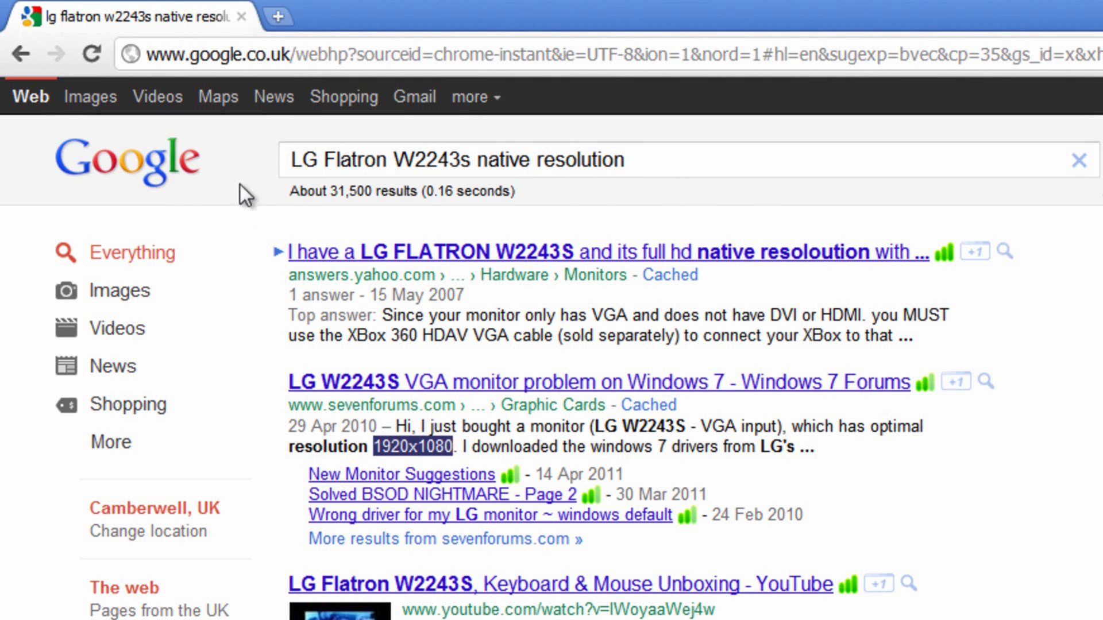
{"action": "left_click_drag", "start_coordinate": [287, 160], "coordinate": [471, 146]}
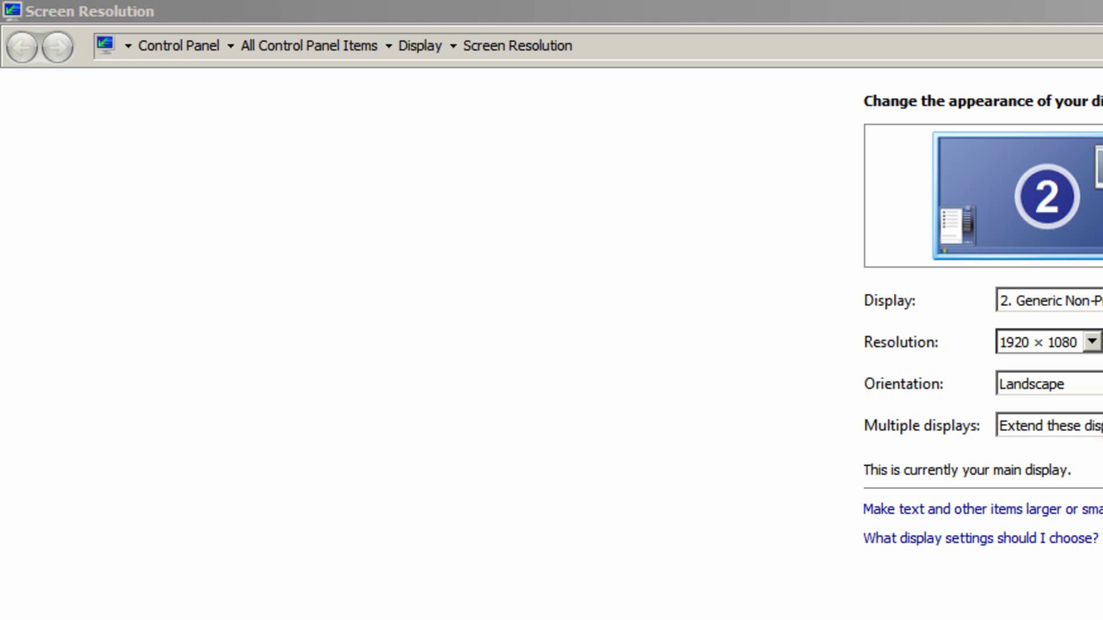
Step: Check the resolution list, close the Computer window, and reopen Screen Resolution showing 1920 × 1080
{"action": "left_click", "coordinate": [1079, 340]}
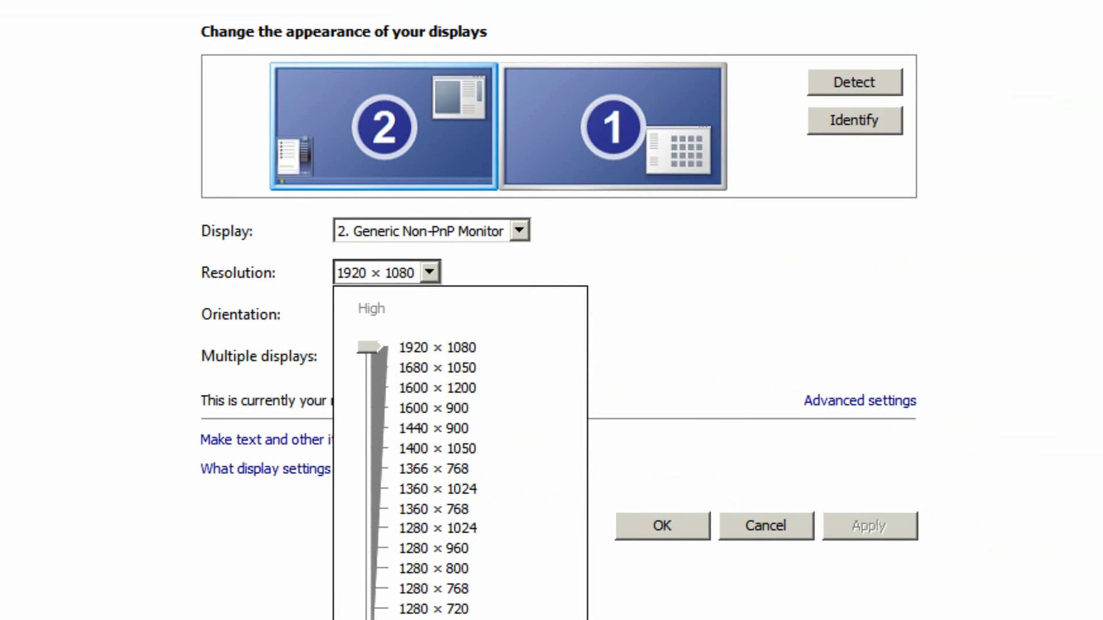
{"action": "left_click", "coordinate": [694, 487]}
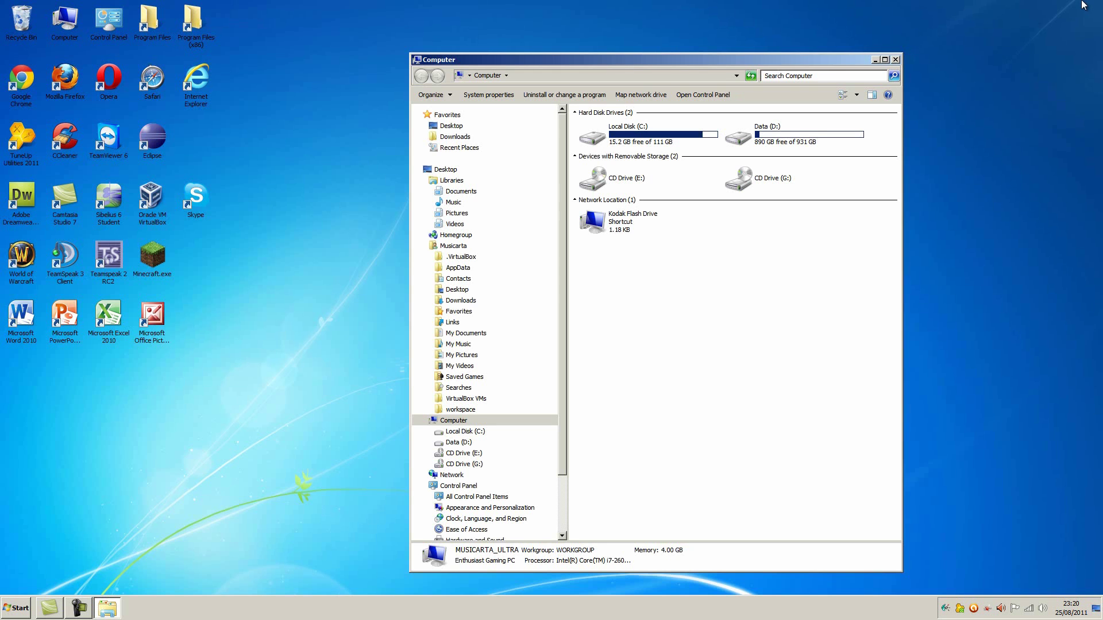
{"action": "key", "text": "super+Up"}
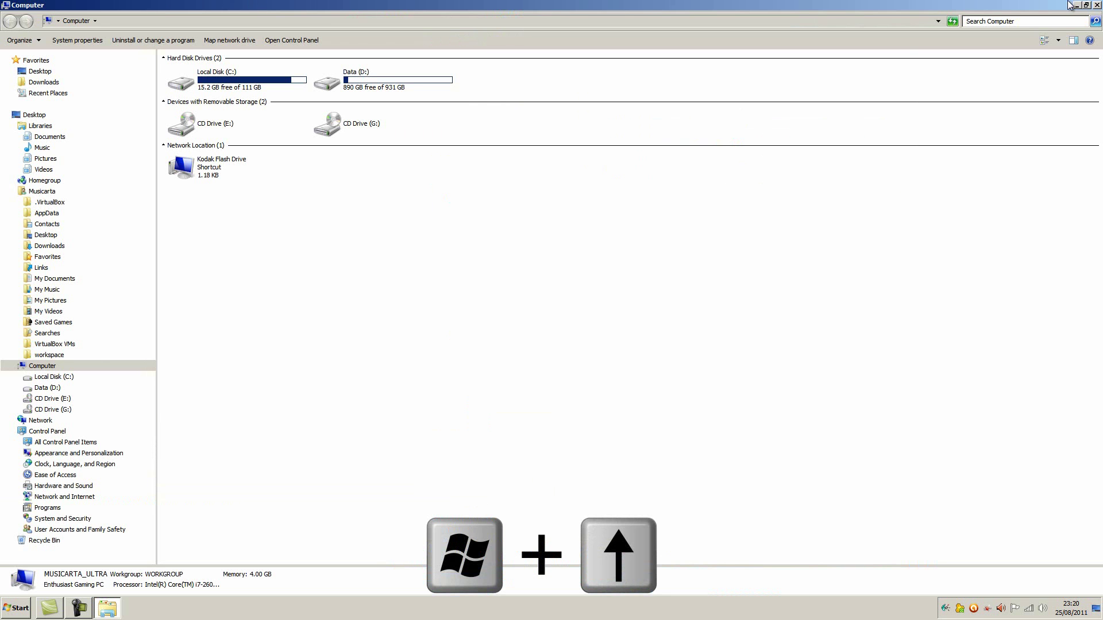
{"action": "left_click", "coordinate": [1096, 5]}
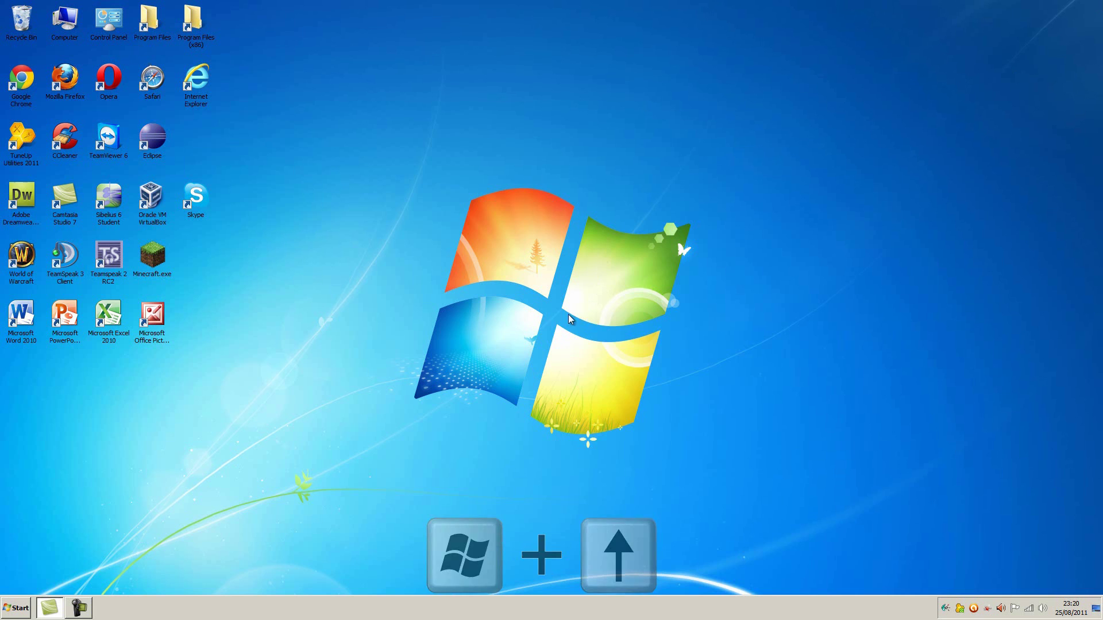
{"action": "right_click", "coordinate": [546, 312]}
{"action": "left_click", "coordinate": [588, 425]}
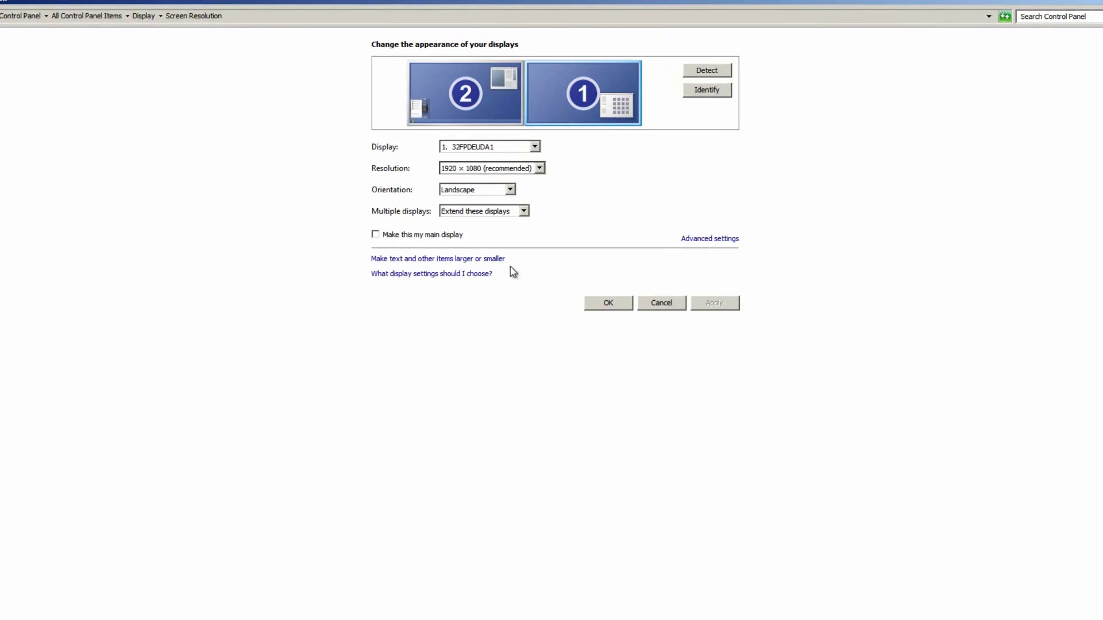
Step: Review the resolution lists for monitor 1 and monitor 2, keeping both at 1920 × 1080
{"action": "left_click", "coordinate": [537, 167]}
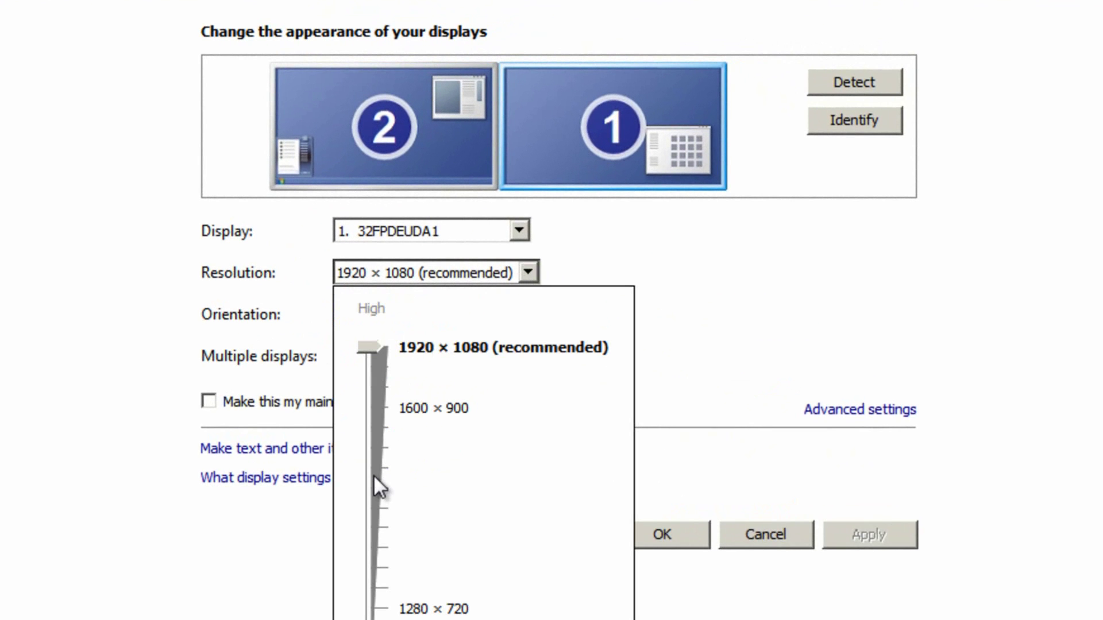
{"action": "left_click", "coordinate": [364, 143]}
{"action": "left_click", "coordinate": [365, 143]}
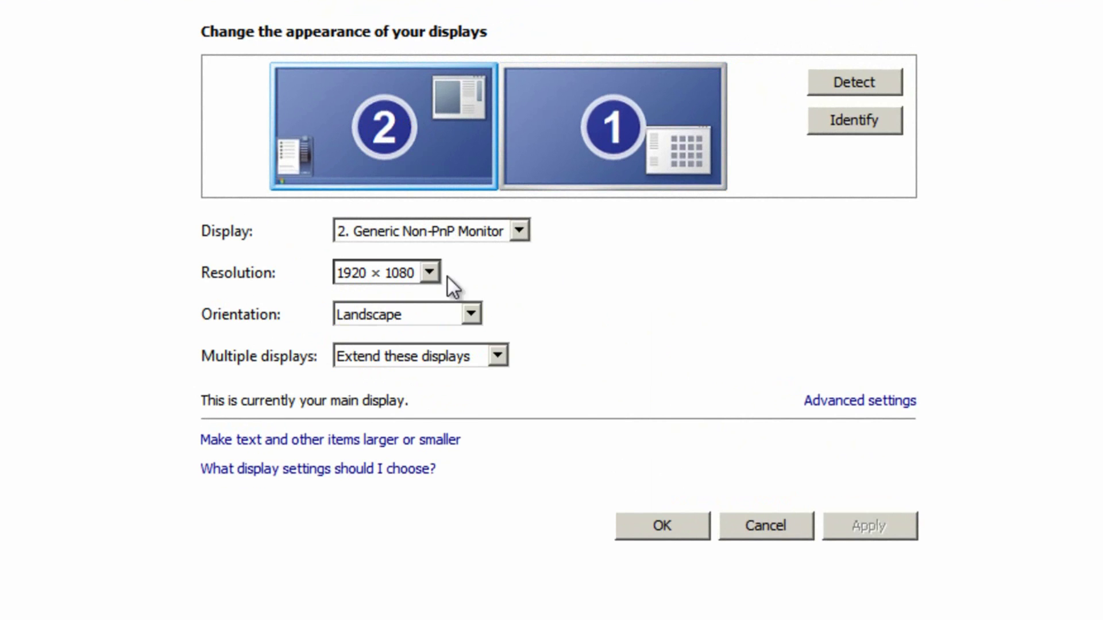
{"action": "left_click", "coordinate": [429, 274]}
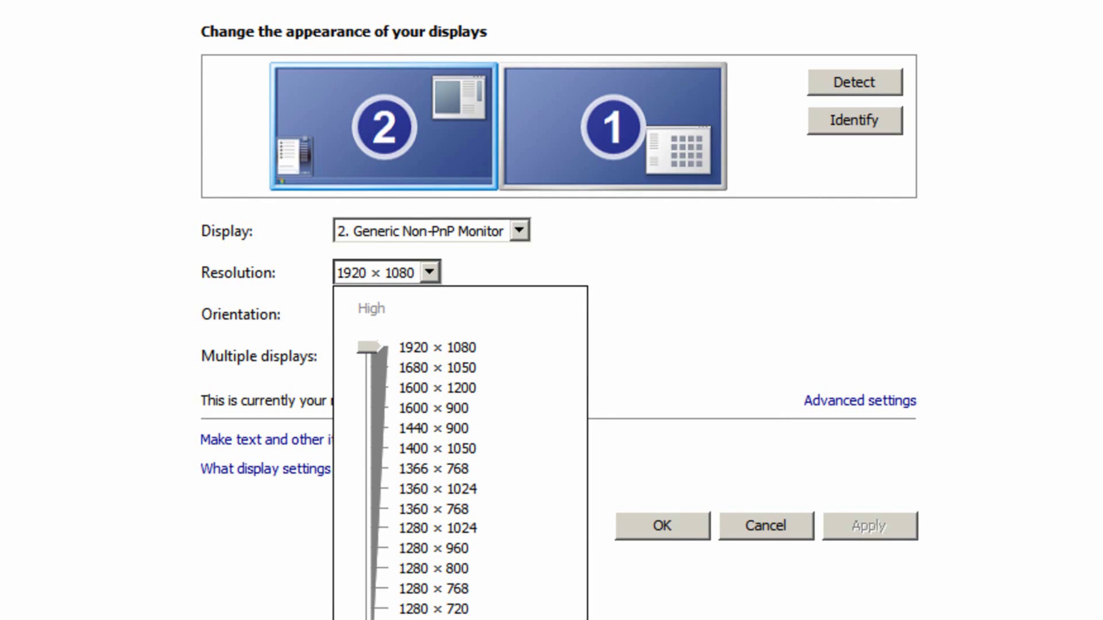
{"action": "key", "text": "Escape"}
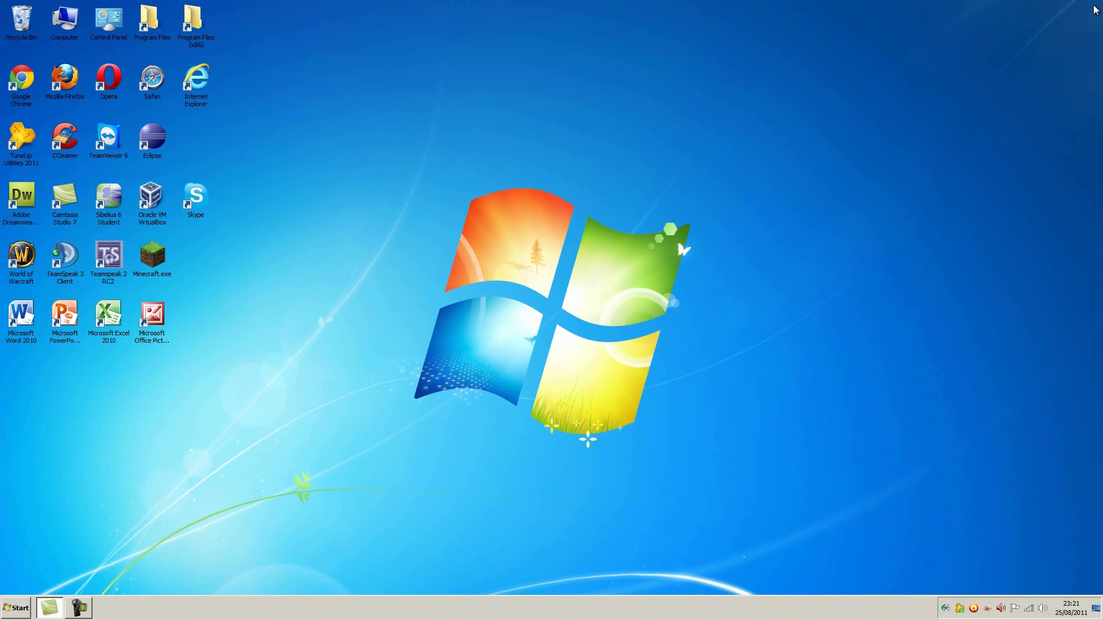
Step: Open Chrome on the CPUID CPU-Z page and choose the 1.58 English setup
{"action": "double_click", "coordinate": [21, 80]}
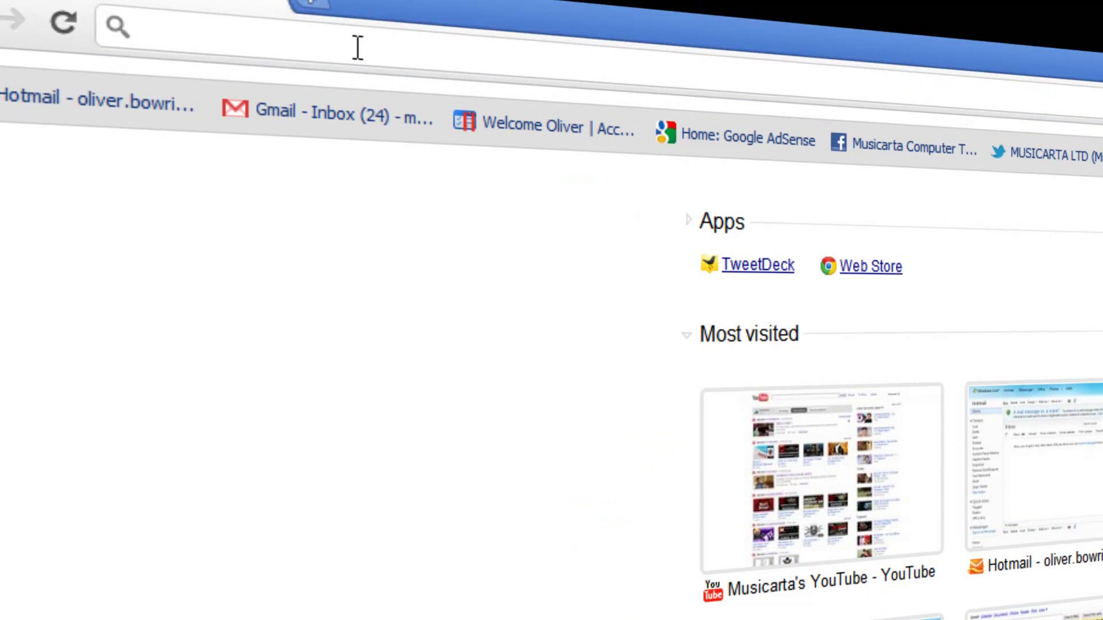
{"action": "type", "text": "http://www.cpuid.com/softwares/cpu-z.html"}
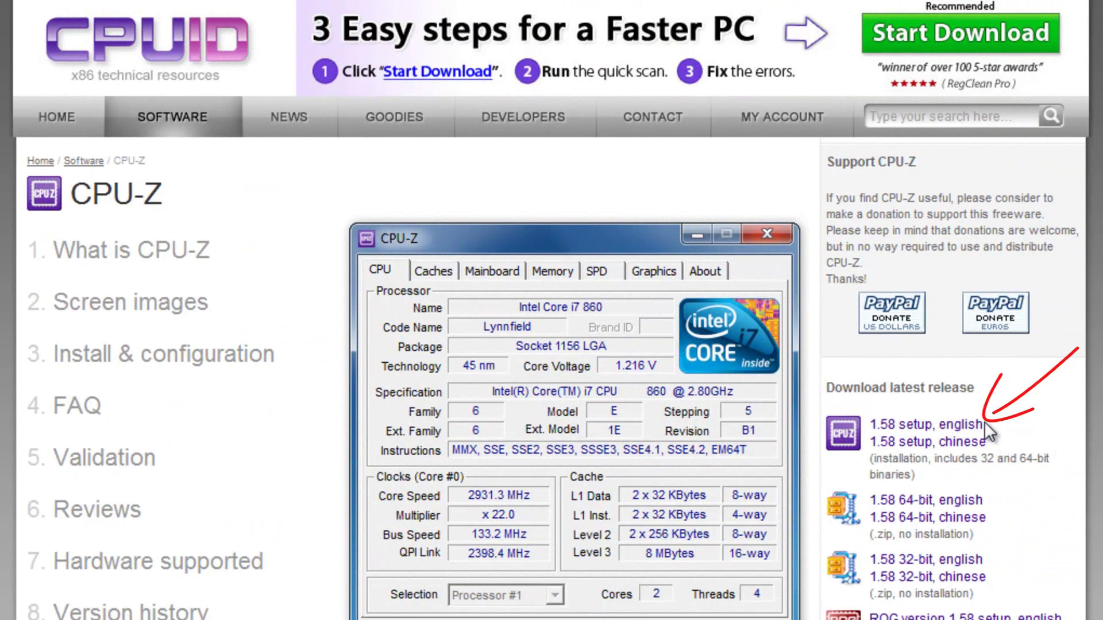
{"action": "left_click", "coordinate": [958, 426]}
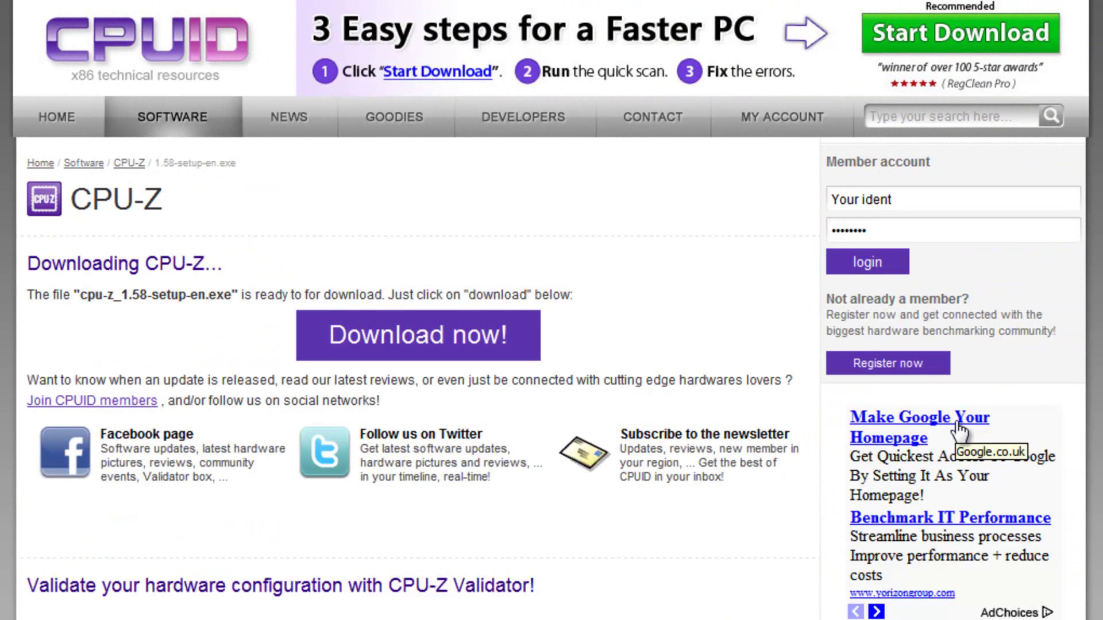
Step: Download and save the CPU-Z 1.58 installer, then run it past the security warning
{"action": "left_click", "coordinate": [428, 342]}
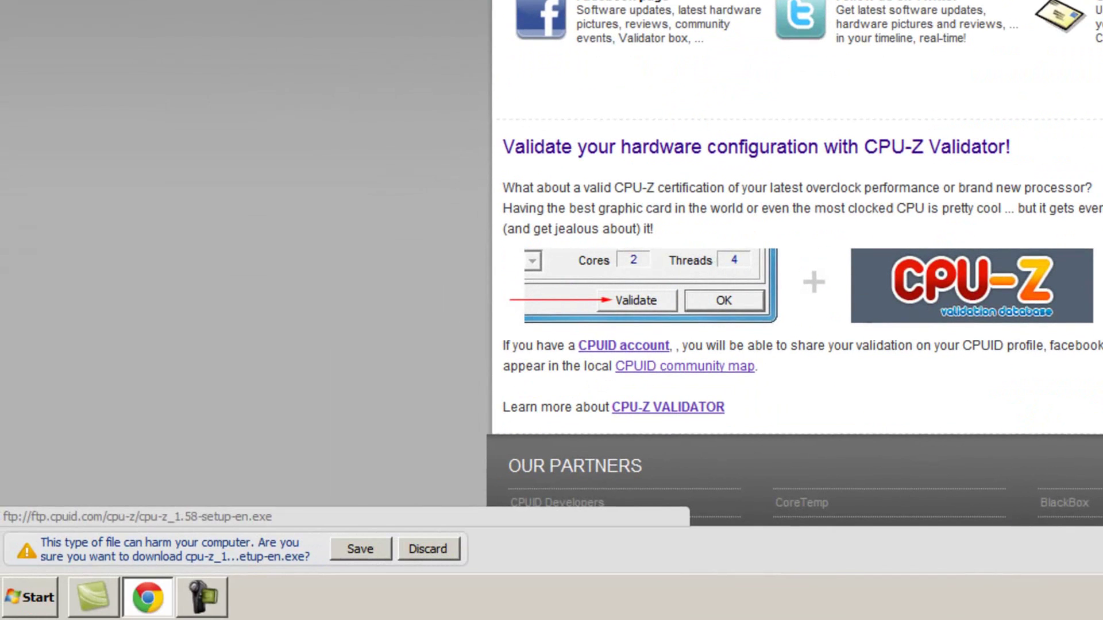
{"action": "left_click", "coordinate": [368, 546]}
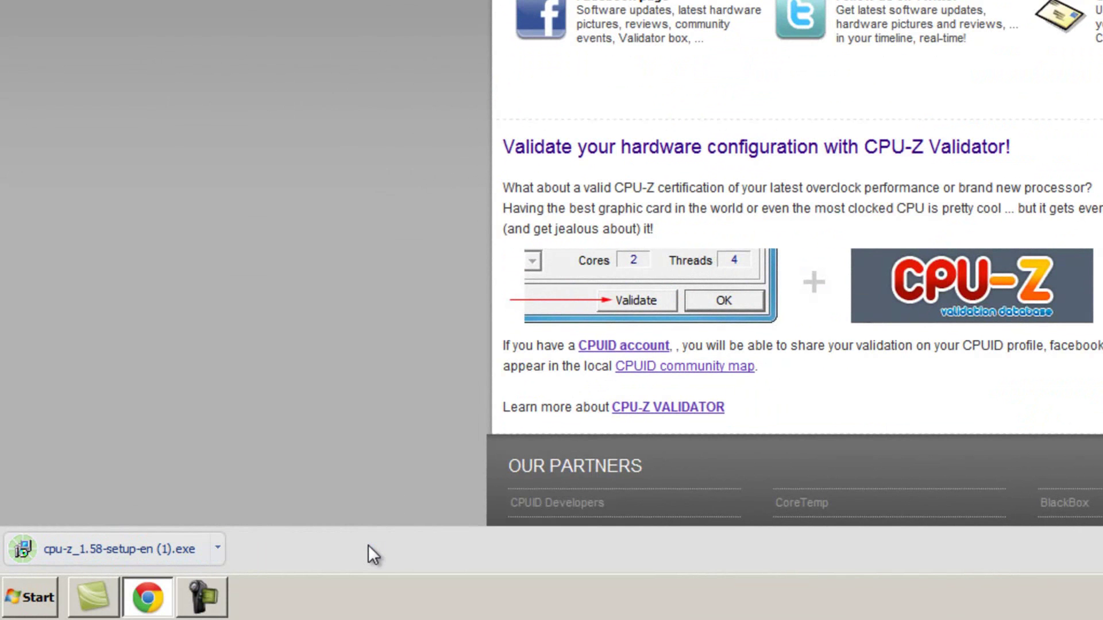
{"action": "left_click", "coordinate": [178, 548]}
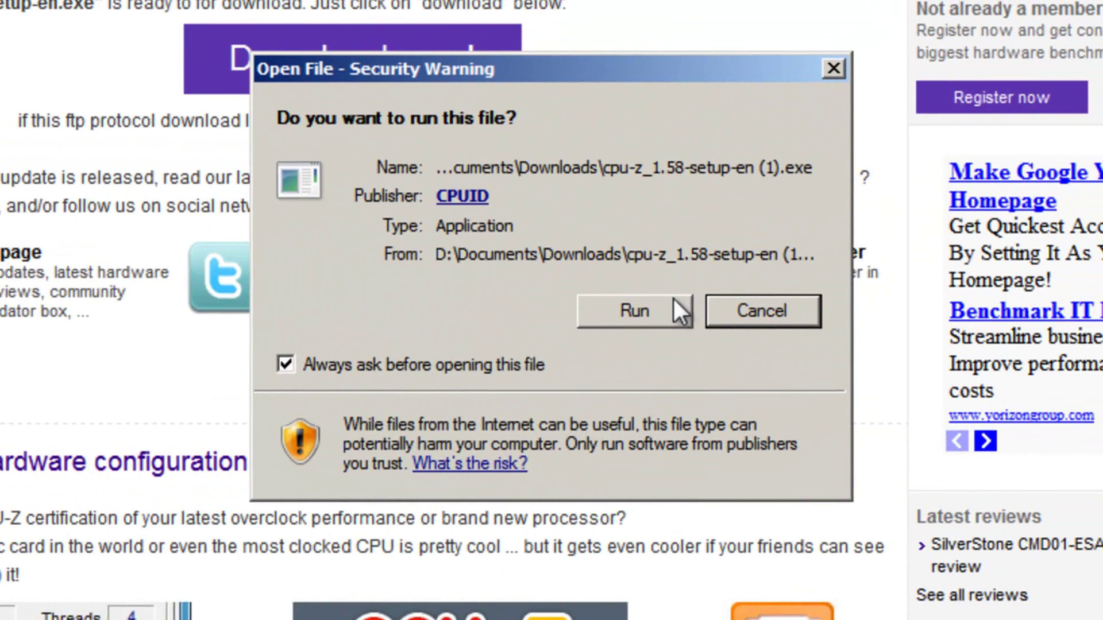
{"action": "left_click", "coordinate": [667, 308]}
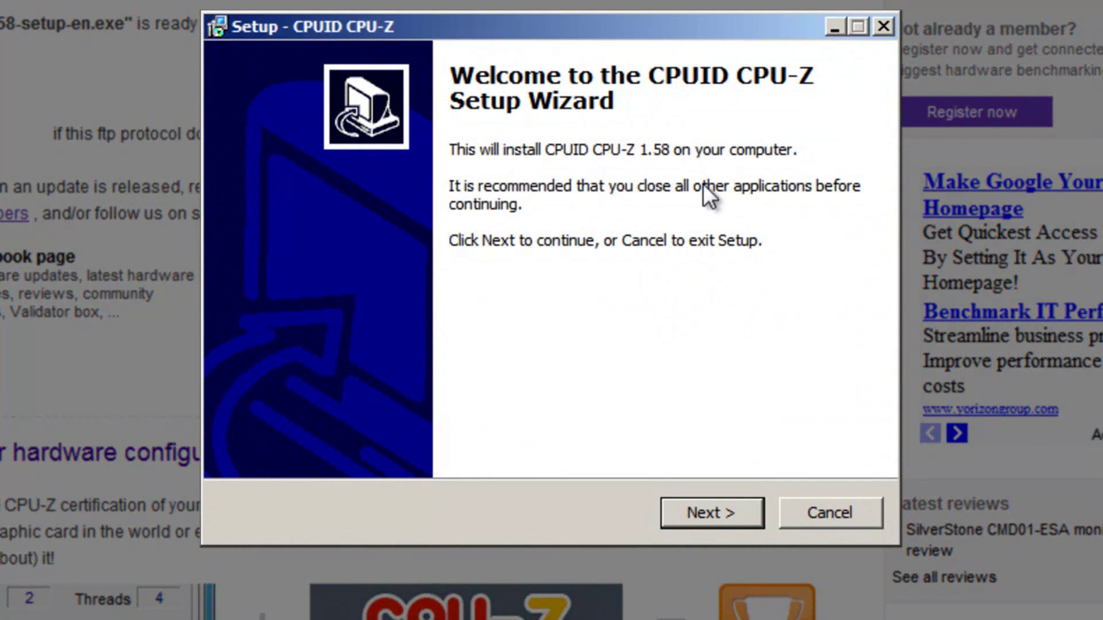
Step: Accept the licence and install CPU-Z 1.58 to C:\Program Files\CPUID\CPU-Z with a desktop icon
{"action": "left_click", "coordinate": [743, 521]}
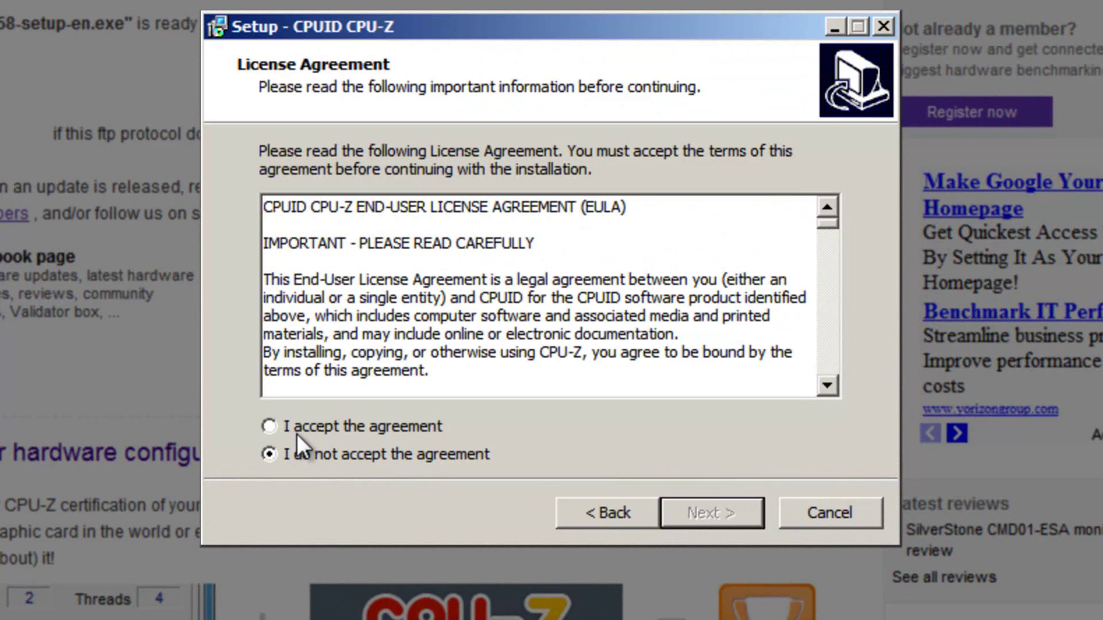
{"action": "left_click", "coordinate": [268, 427]}
{"action": "left_click", "coordinate": [752, 514]}
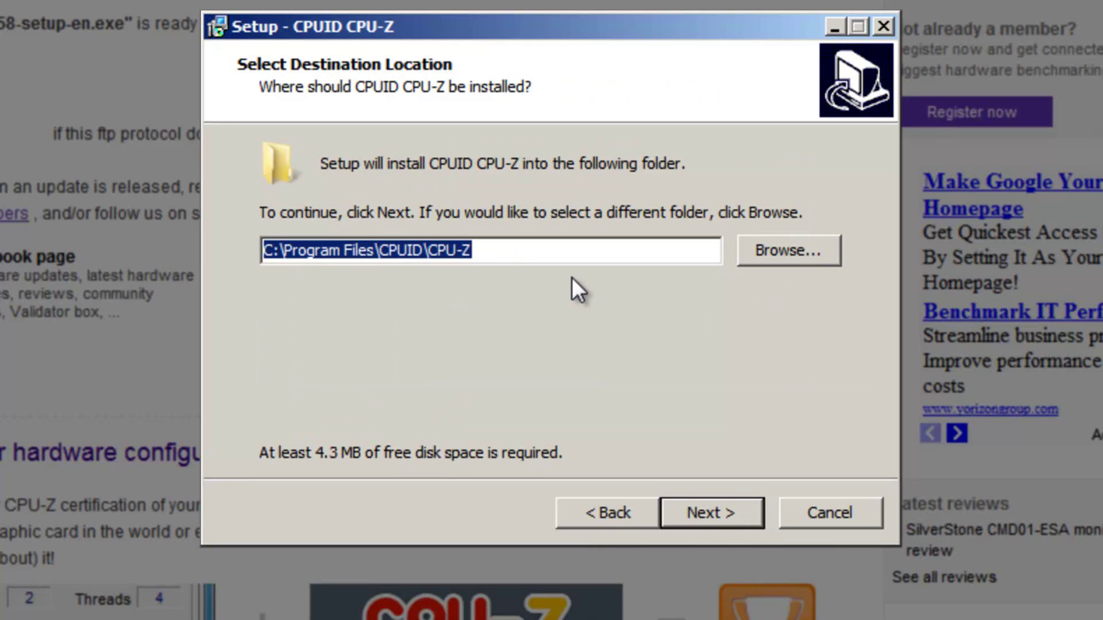
{"action": "left_click", "coordinate": [749, 519]}
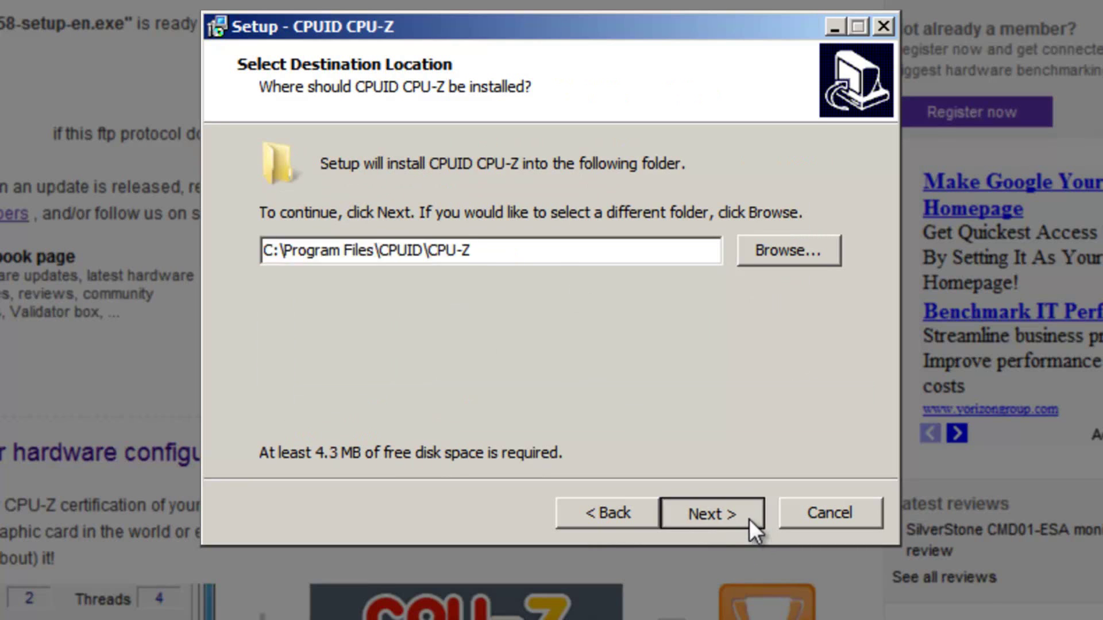
{"action": "left_click", "coordinate": [749, 519]}
{"action": "left_click", "coordinate": [749, 518]}
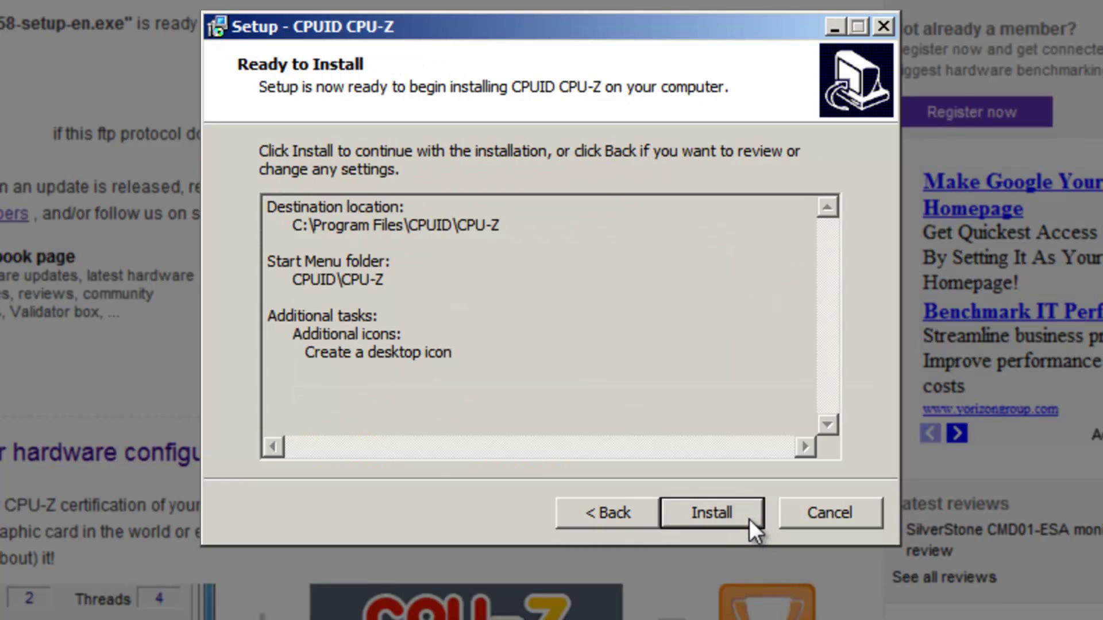
{"action": "left_click", "coordinate": [749, 519]}
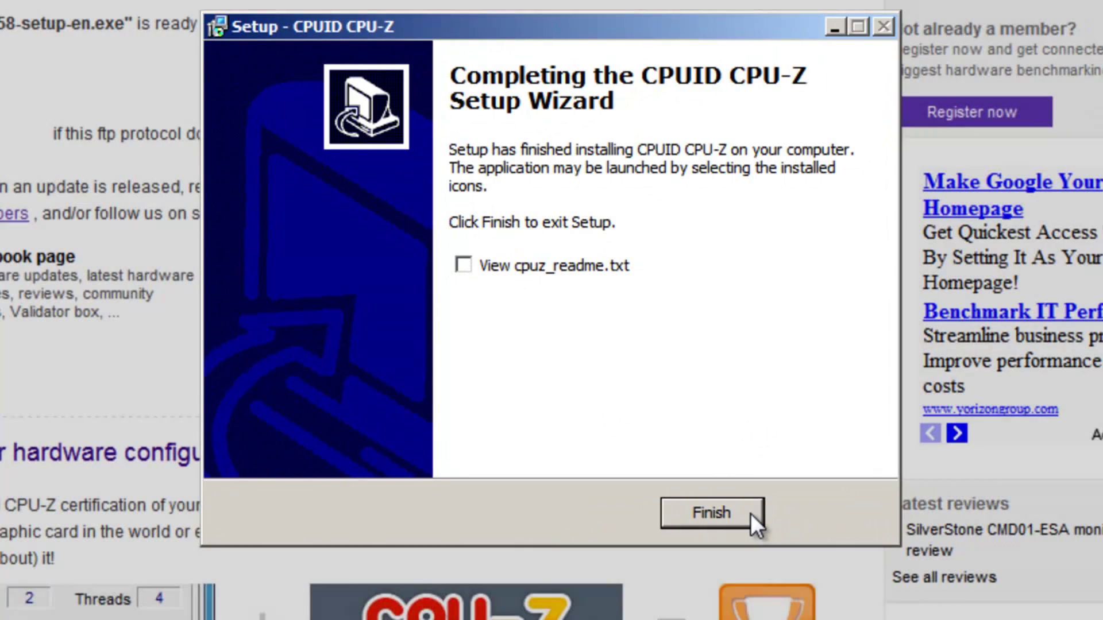
{"action": "left_click", "coordinate": [750, 513]}
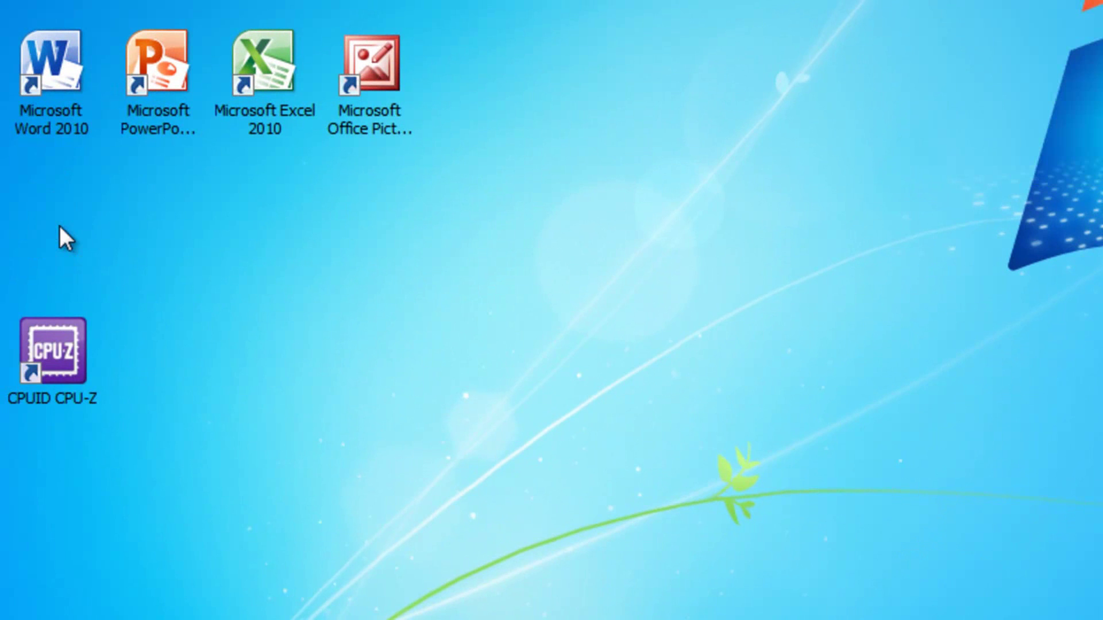
Step: Move the CPU-Z shortcut up, launch CPU-Z, and view the Radeon HD 6970 graphics details
{"action": "left_click", "coordinate": [28, 366]}
{"action": "left_click_drag", "start_coordinate": [27, 366], "coordinate": [23, 218]}
{"action": "double_click", "coordinate": [66, 216]}
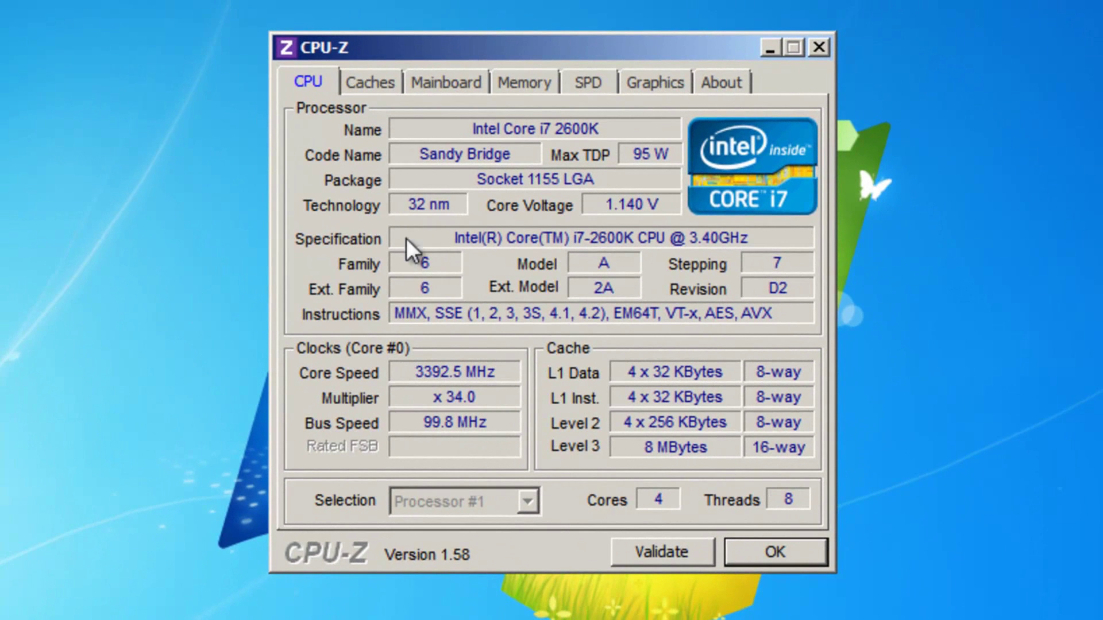
{"action": "left_click", "coordinate": [684, 85]}
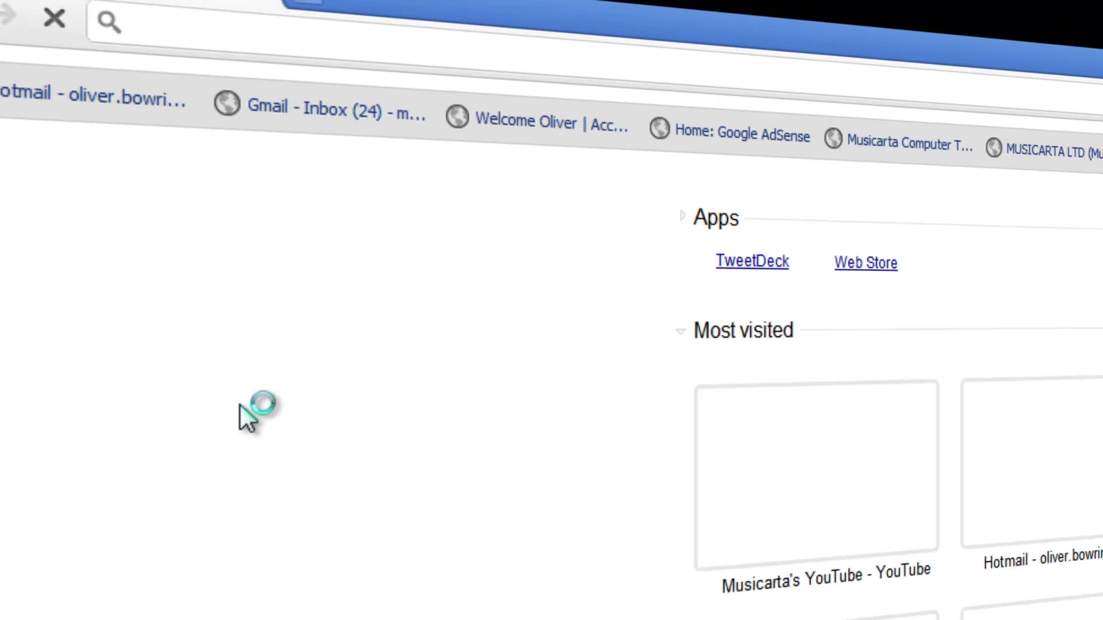
Step: Search Google for 'radeon Hd 6970'
{"action": "type", "text": "radeon"}
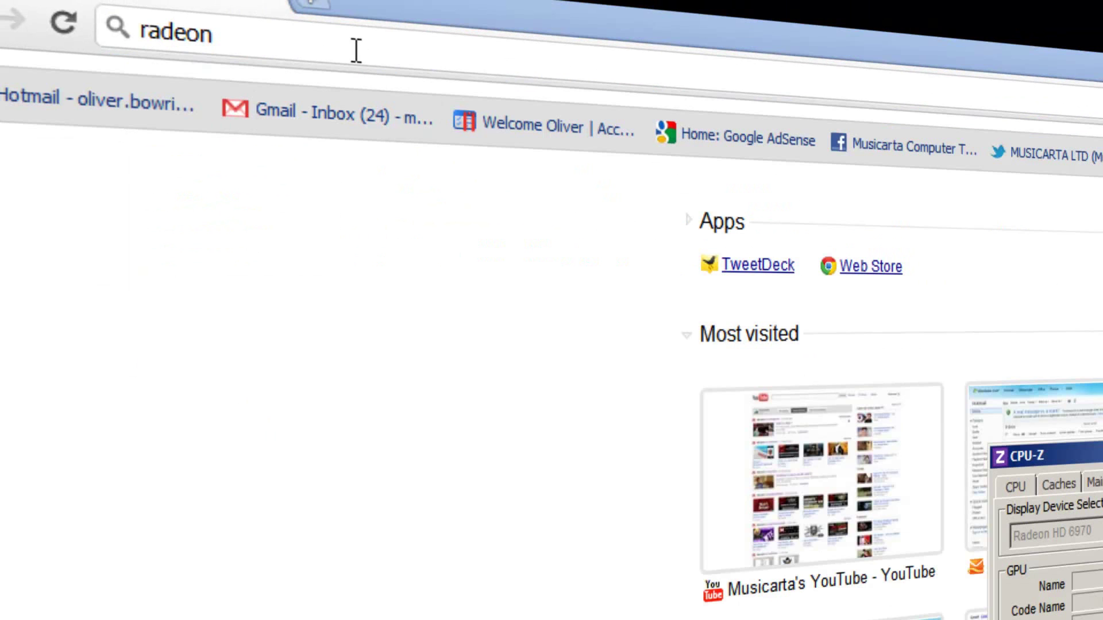
{"action": "left_click", "coordinate": [356, 51]}
{"action": "key", "text": "BackSpace"}
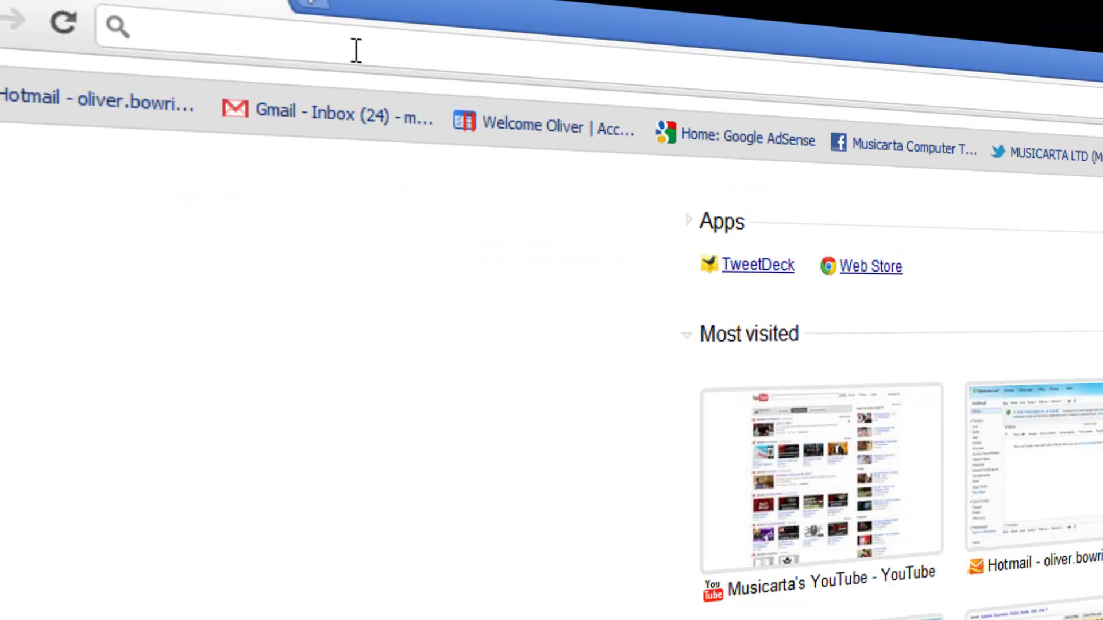
{"action": "type", "text": "radeon"}
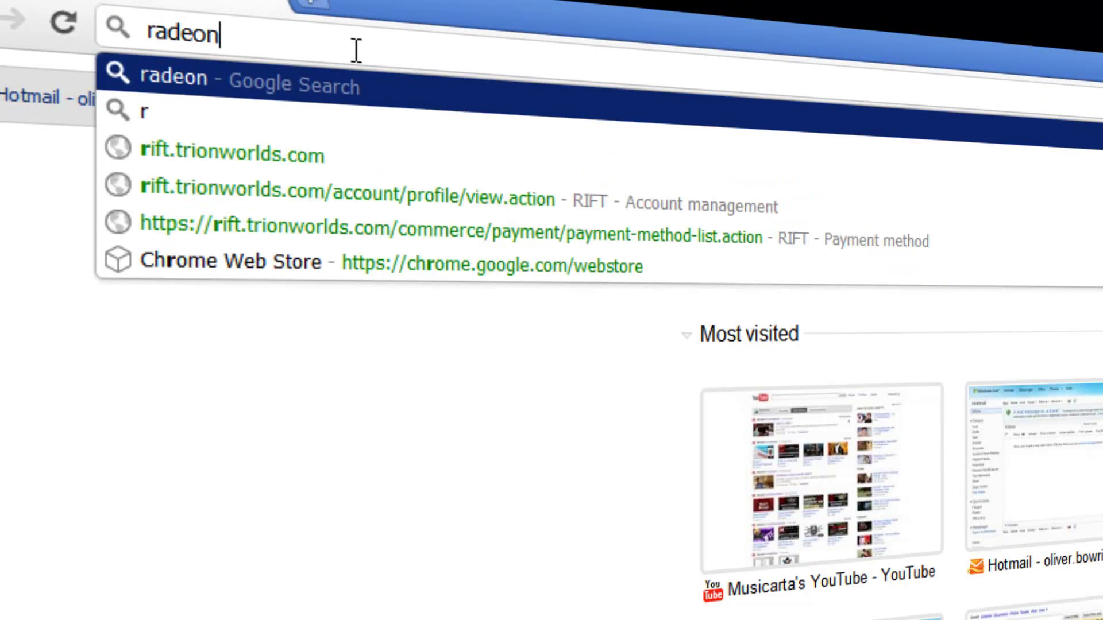
{"action": "type", "text": " Hd 6970"}
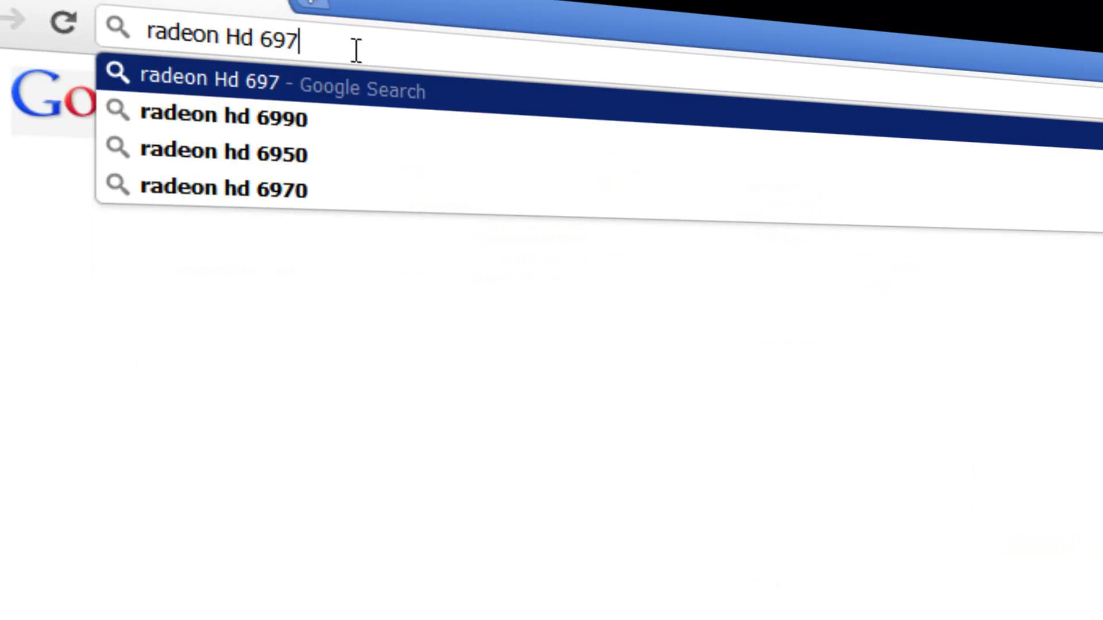
{"action": "key", "text": "Return"}
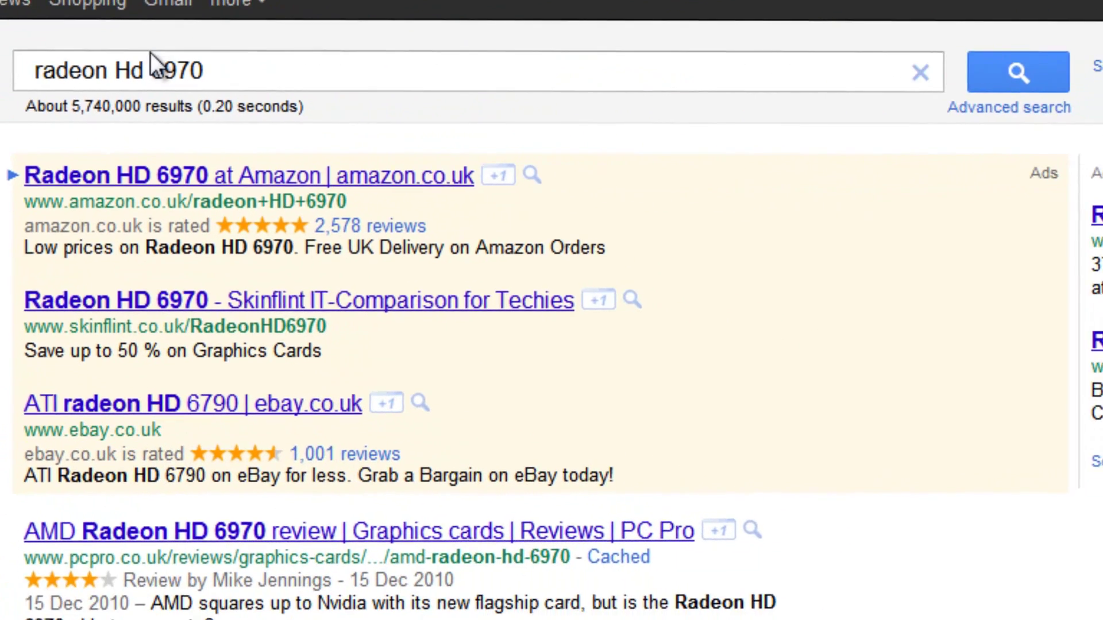
Step: Refine the search to 'radeon Hd 6970 drivers' and open AMD's Radeon HD 6970 support page
{"action": "left_click", "coordinate": [260, 71]}
{"action": "type", "text": "drivers"}
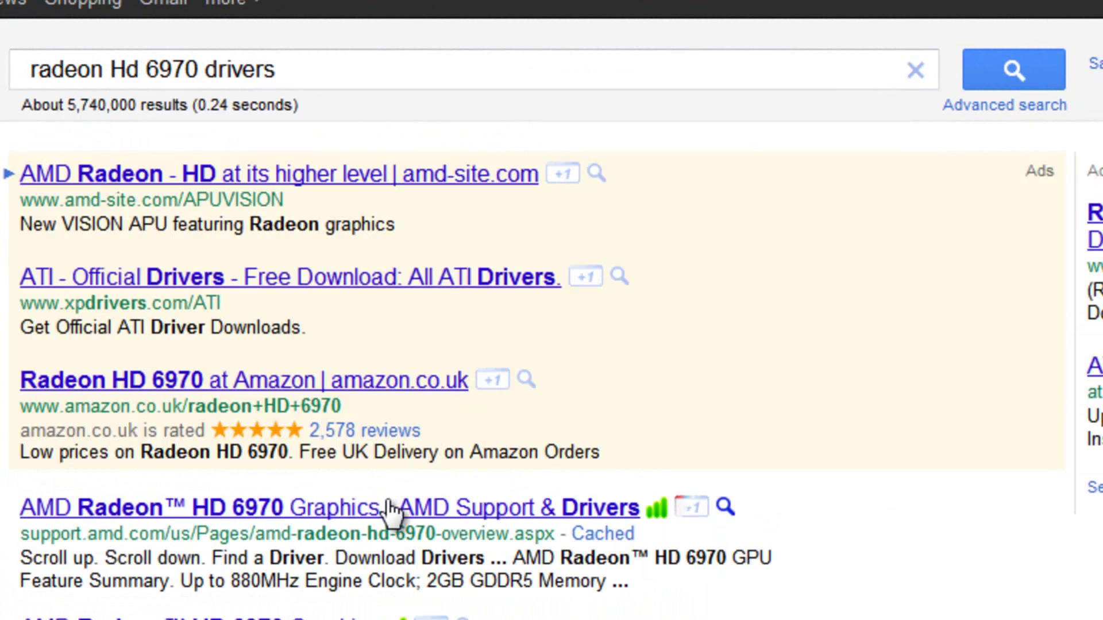
{"action": "left_click", "coordinate": [386, 506]}
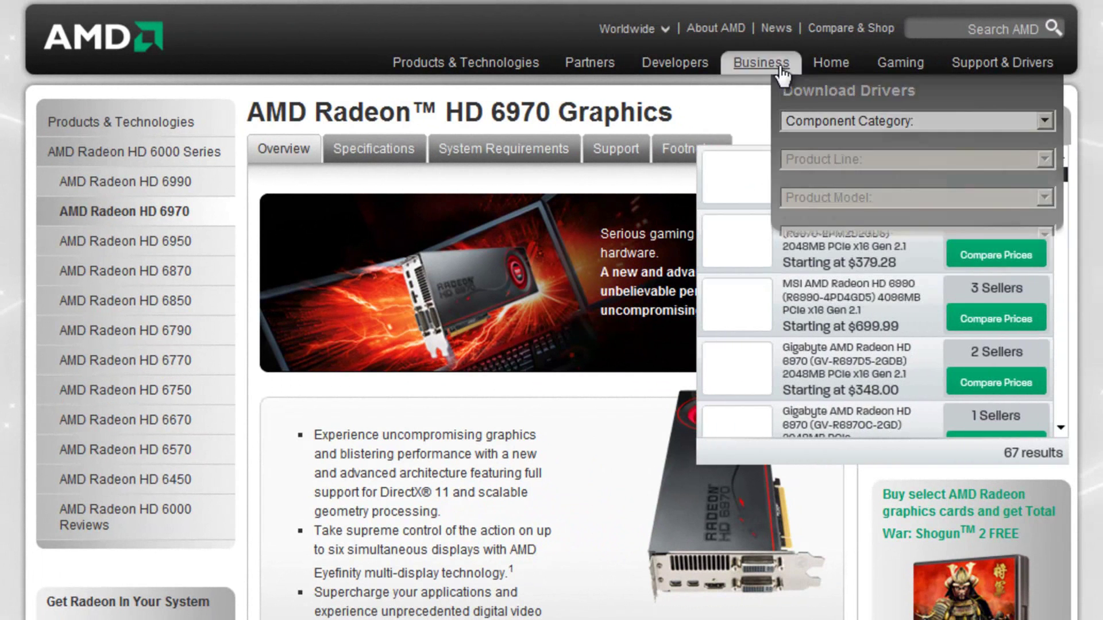
Step: Filter AMD drivers by Desktop Graphics, Radeon HD Series, Radeon HD 6xxx Series PCIe and Windows 7 - 64 Bit
{"action": "left_click", "coordinate": [971, 119]}
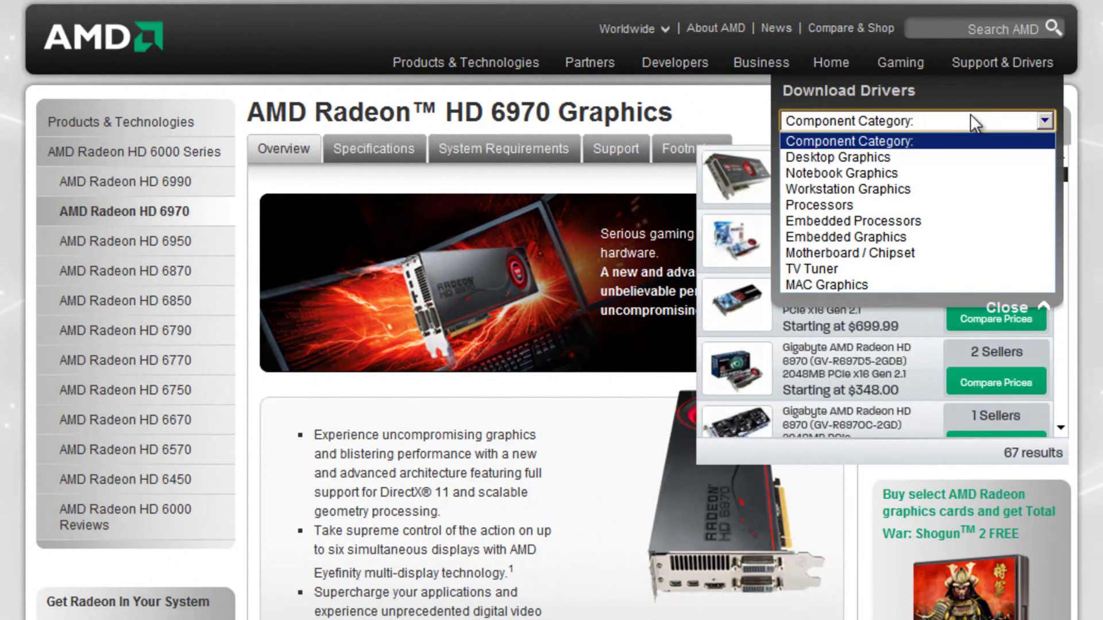
{"action": "left_click", "coordinate": [927, 157]}
{"action": "left_click", "coordinate": [926, 156]}
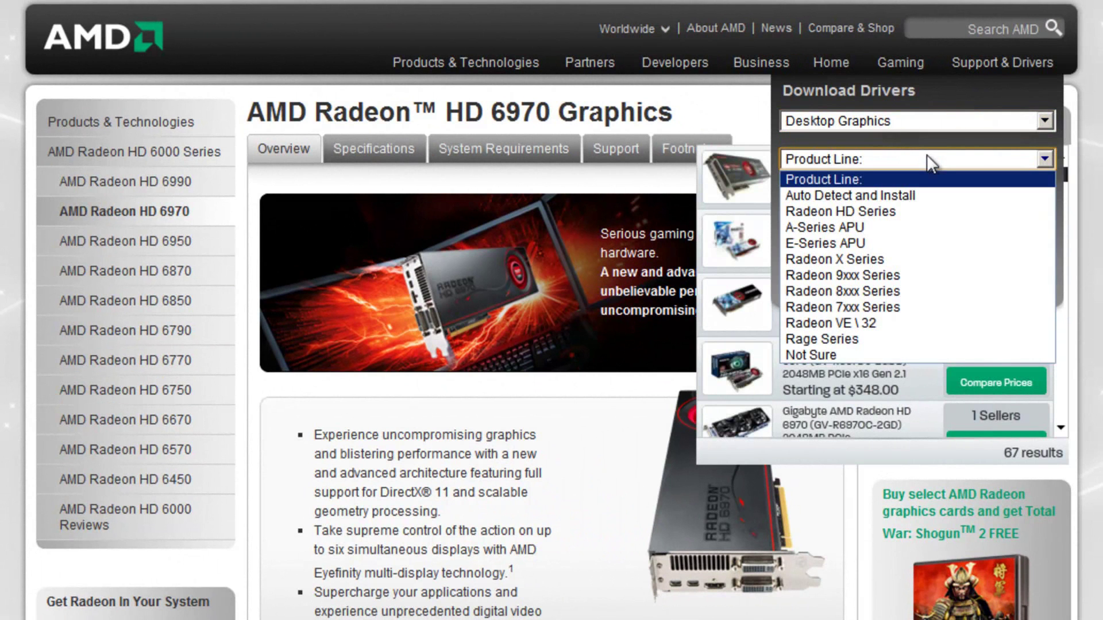
{"action": "left_click", "coordinate": [908, 205]}
{"action": "left_click", "coordinate": [908, 205]}
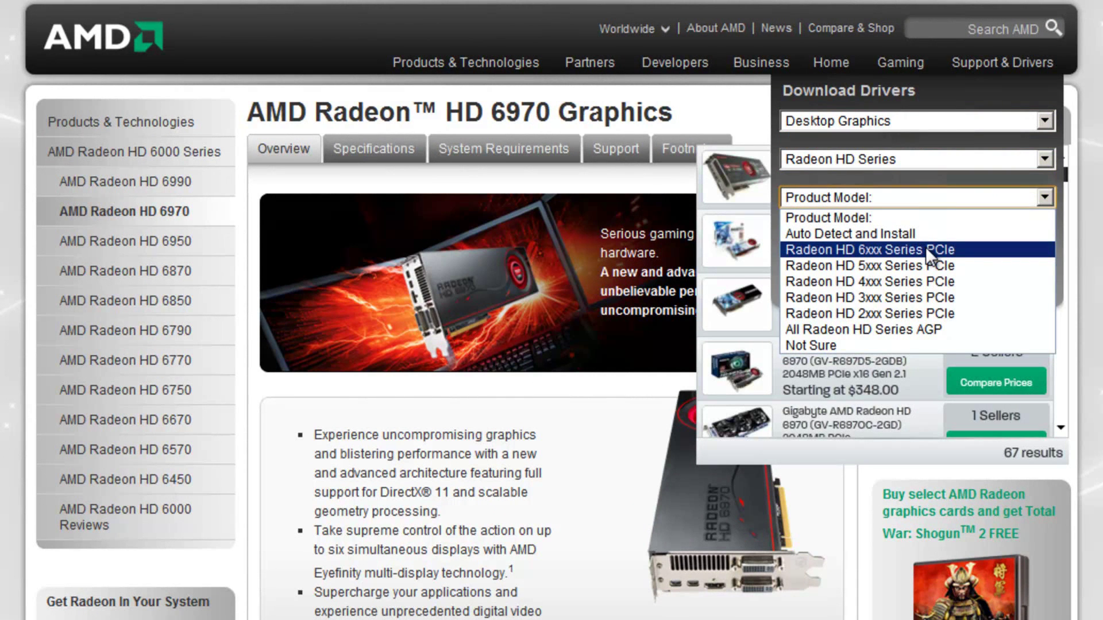
{"action": "left_click", "coordinate": [925, 250]}
{"action": "left_click", "coordinate": [914, 230]}
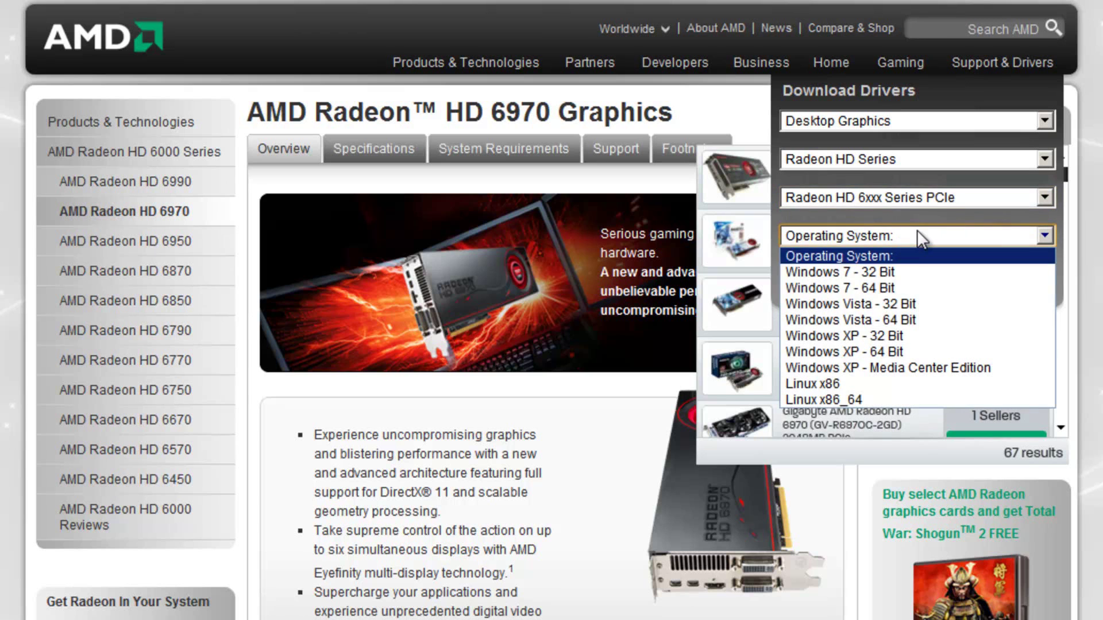
{"action": "left_click", "coordinate": [909, 287]}
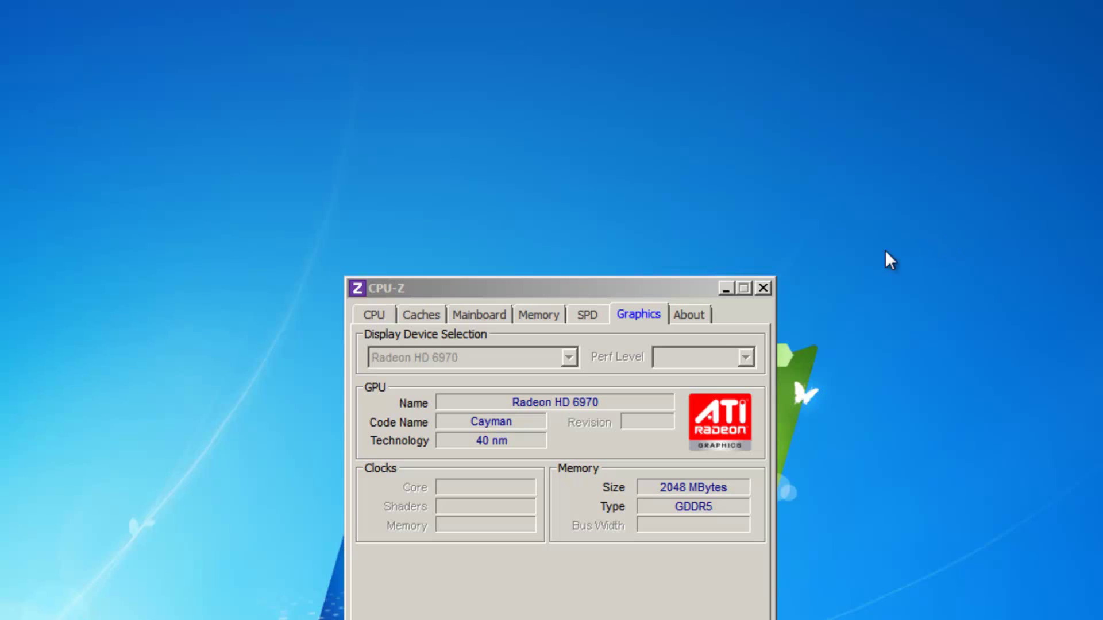
Step: Close CPU-Z and keep display 1 at 1920 × 1080 (recommended) in Screen Resolution
{"action": "left_click", "coordinate": [762, 289]}
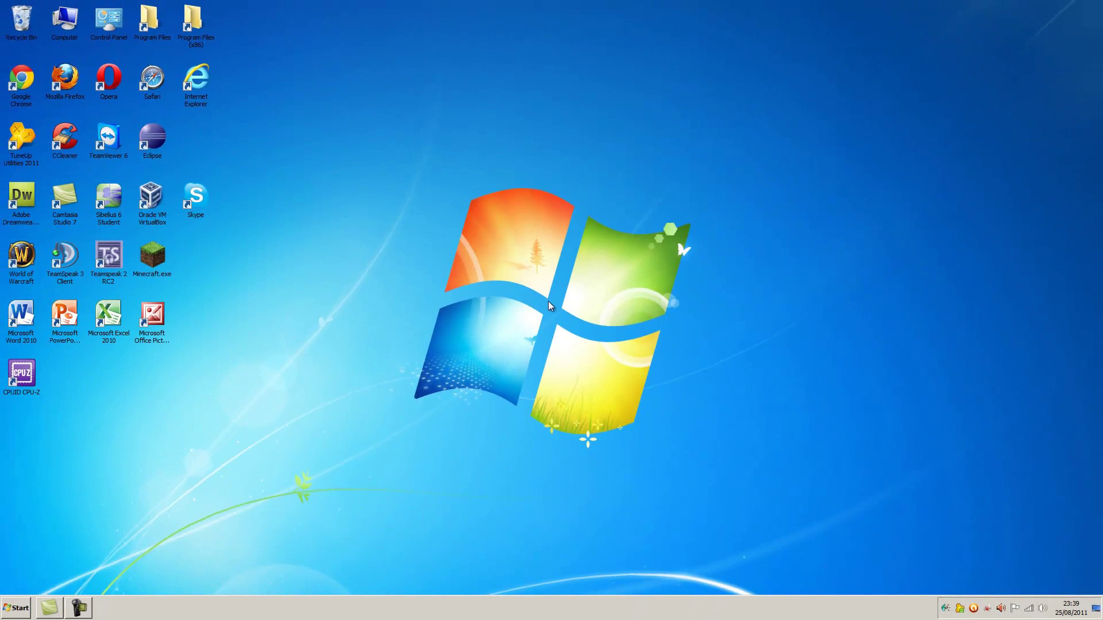
{"action": "right_click", "coordinate": [549, 301]}
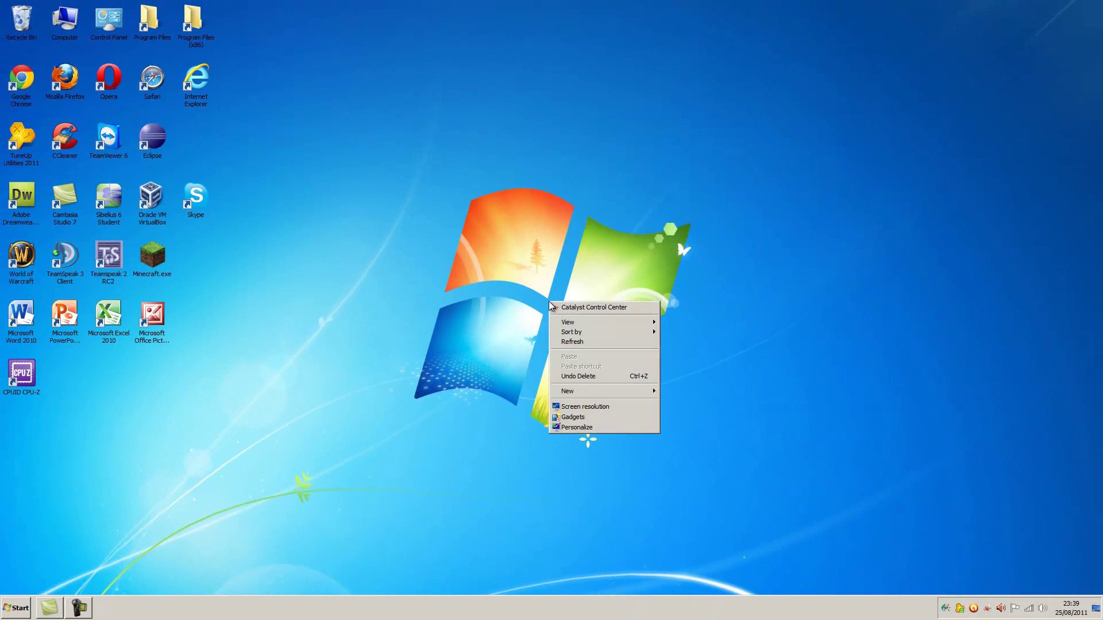
{"action": "left_click", "coordinate": [618, 408]}
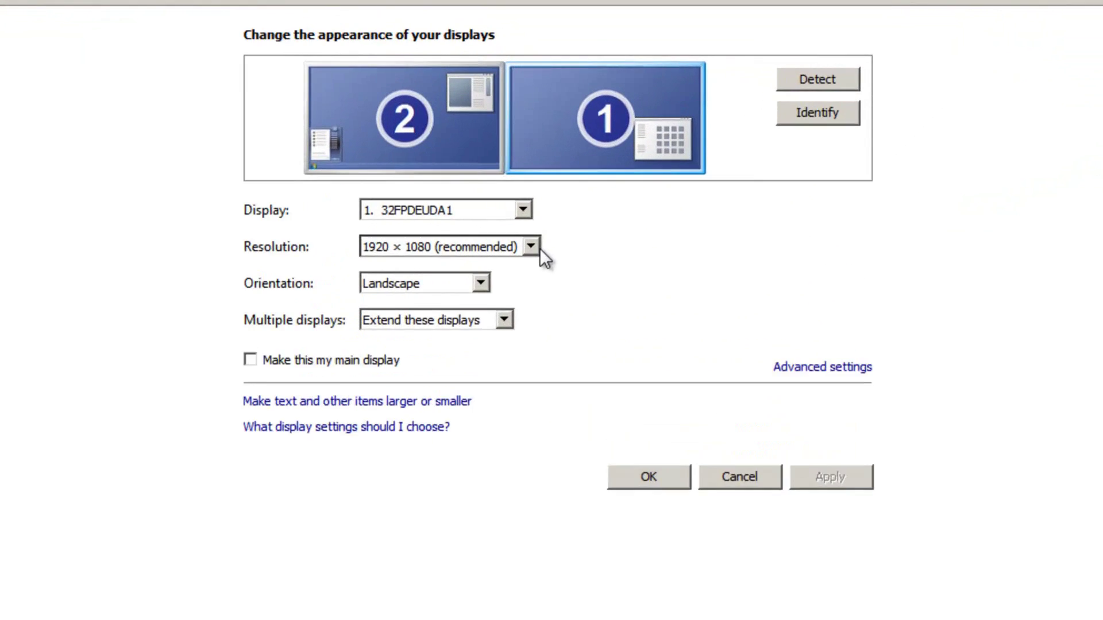
{"action": "left_click", "coordinate": [528, 274]}
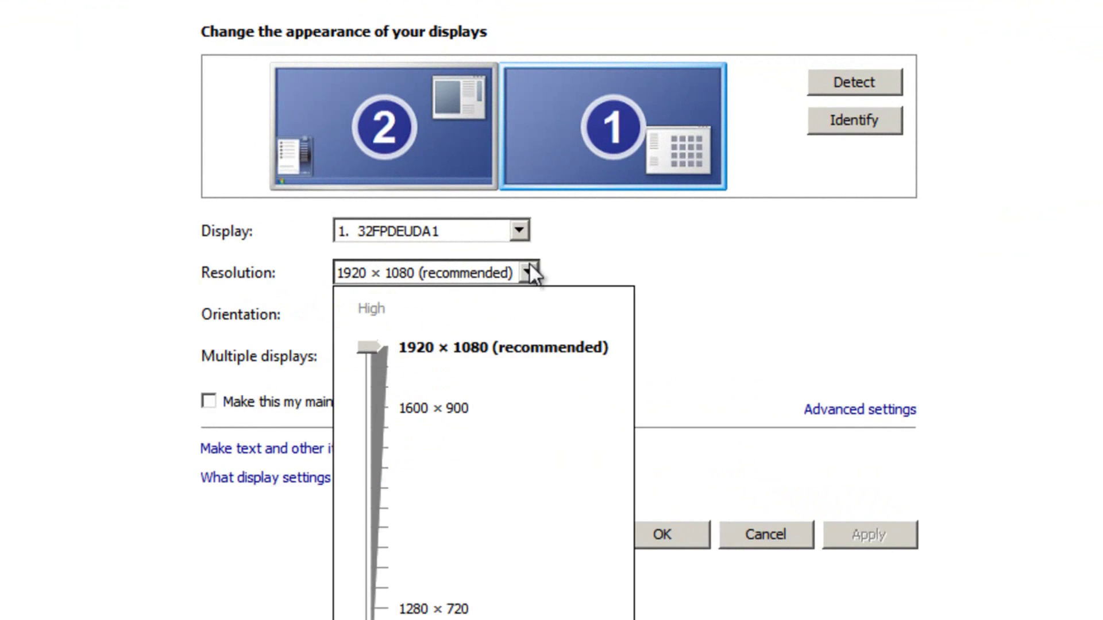
{"action": "left_click", "coordinate": [530, 267]}
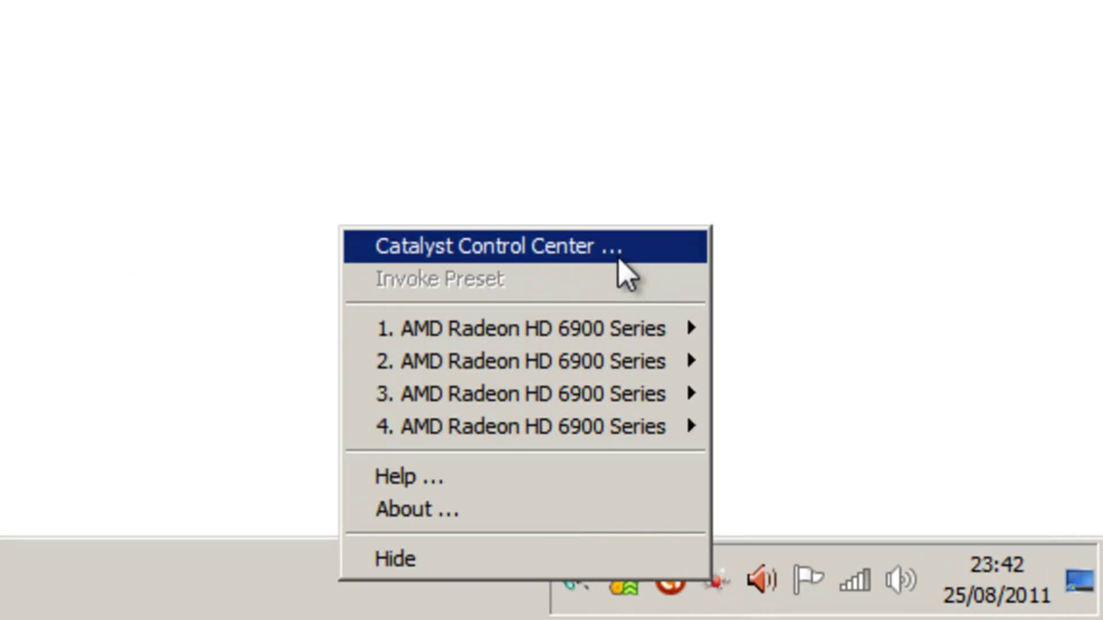
Step: Set the VGA display's maximum resolution to 1920x1080 in Catalyst Control Center
{"action": "left_click", "coordinate": [619, 255]}
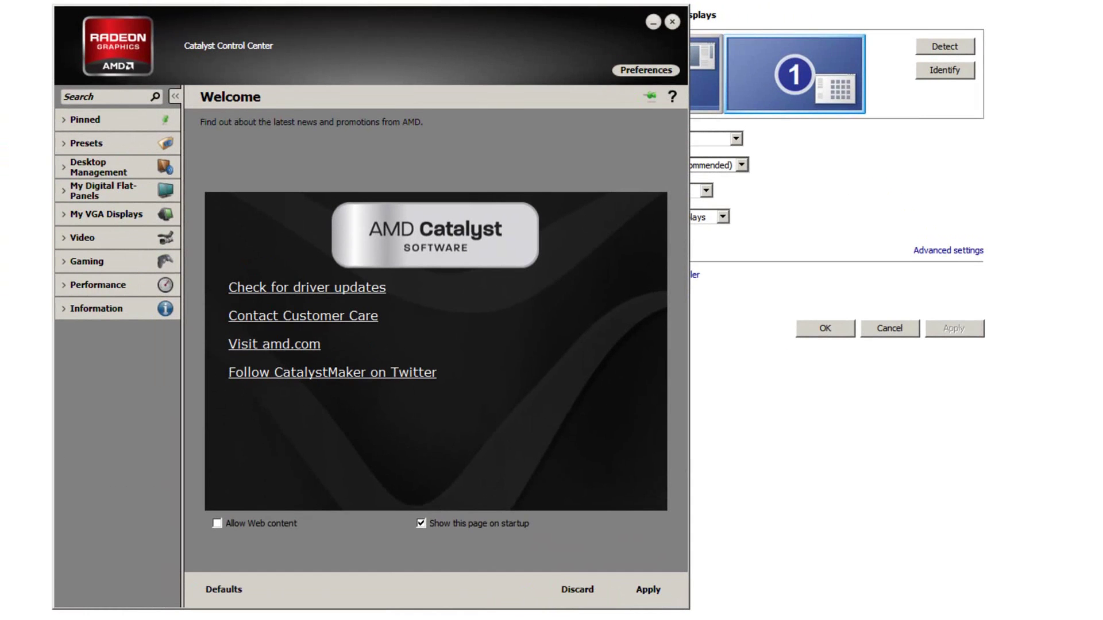
{"action": "left_click", "coordinate": [135, 208]}
{"action": "left_click", "coordinate": [133, 234]}
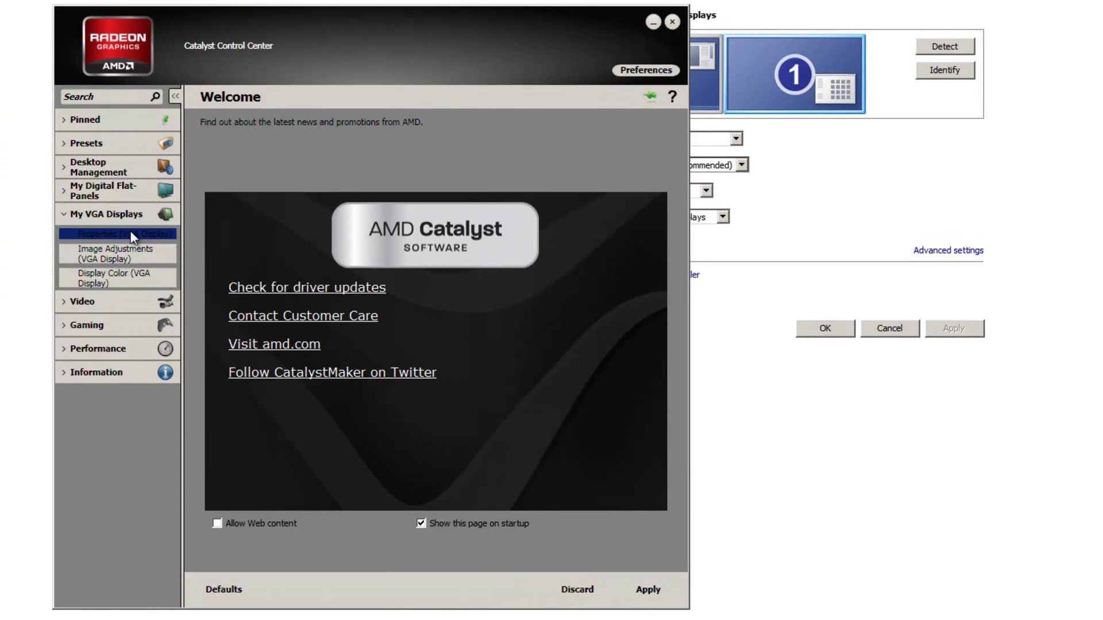
{"action": "left_click", "coordinate": [66, 234]}
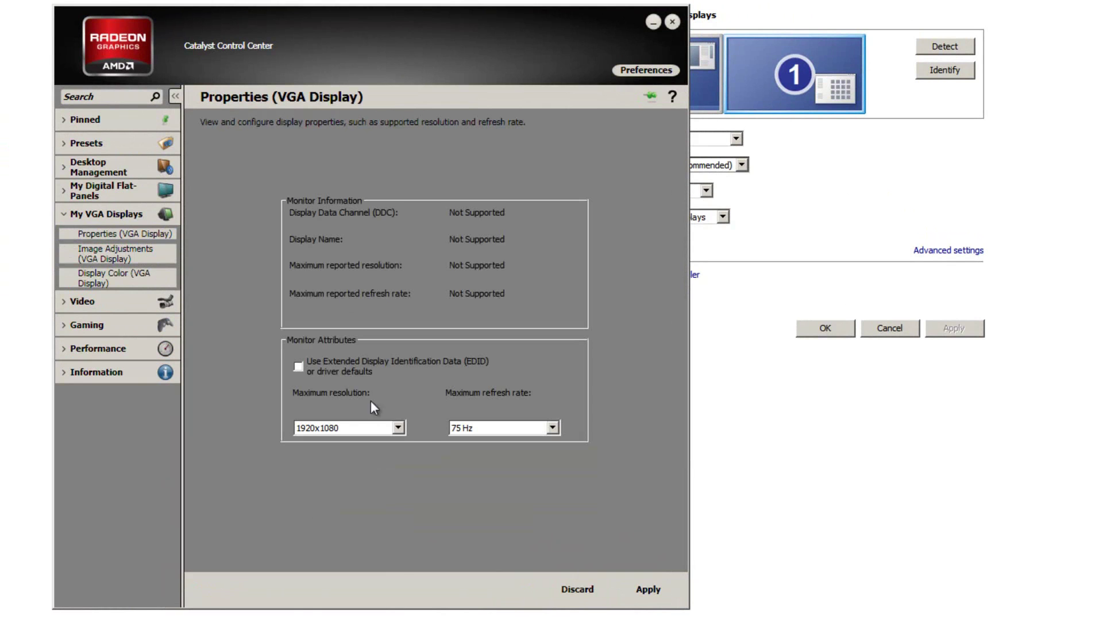
{"action": "left_click", "coordinate": [398, 429]}
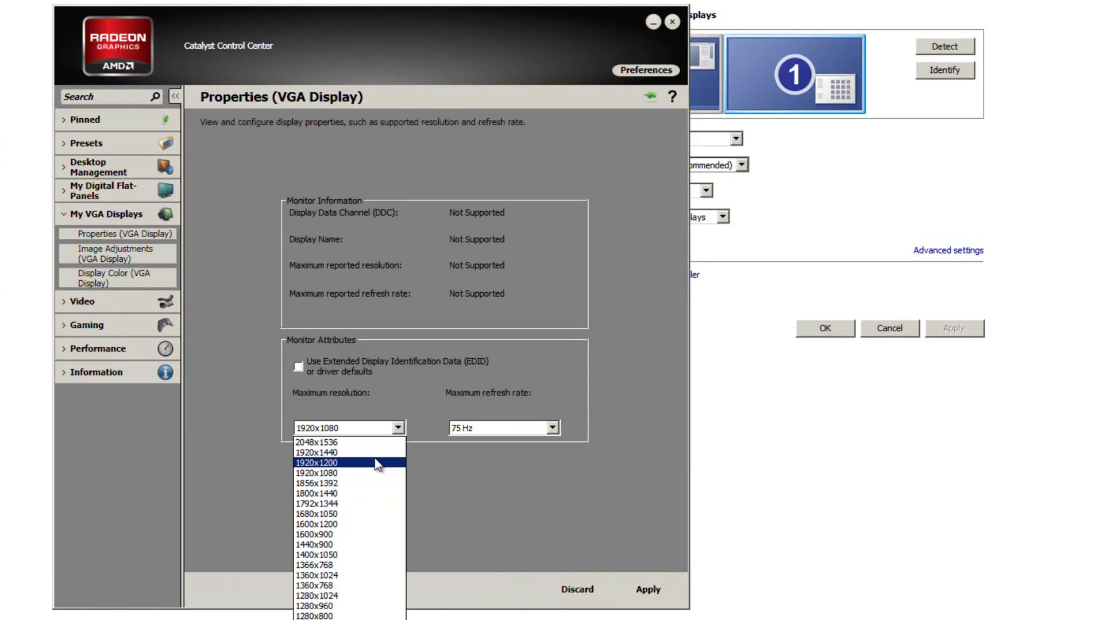
{"action": "left_click", "coordinate": [370, 473]}
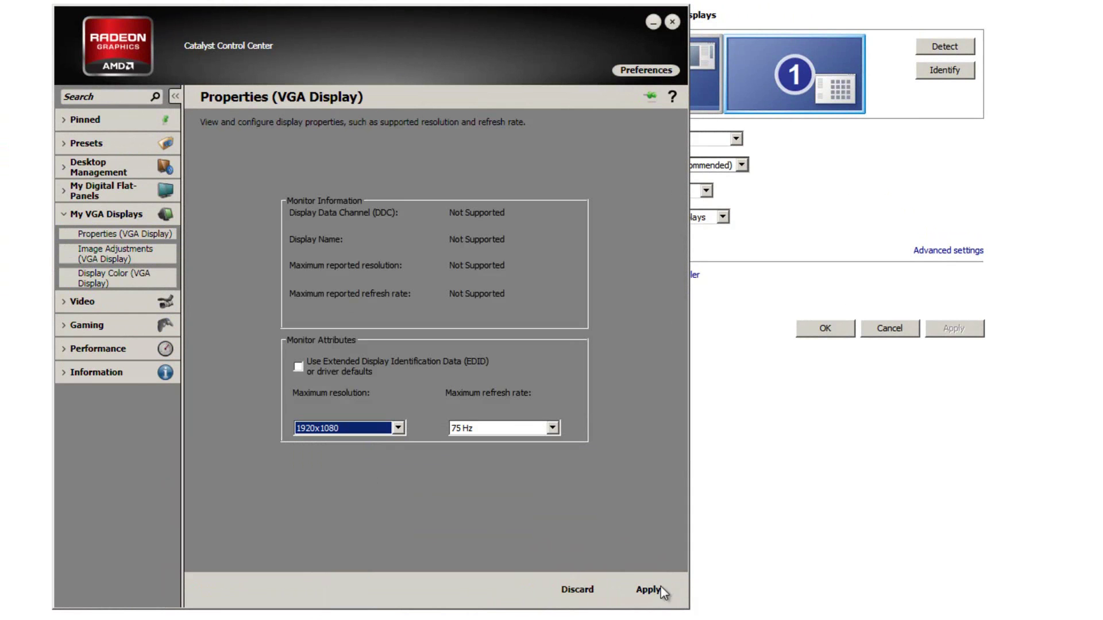
{"action": "left_click", "coordinate": [673, 21]}
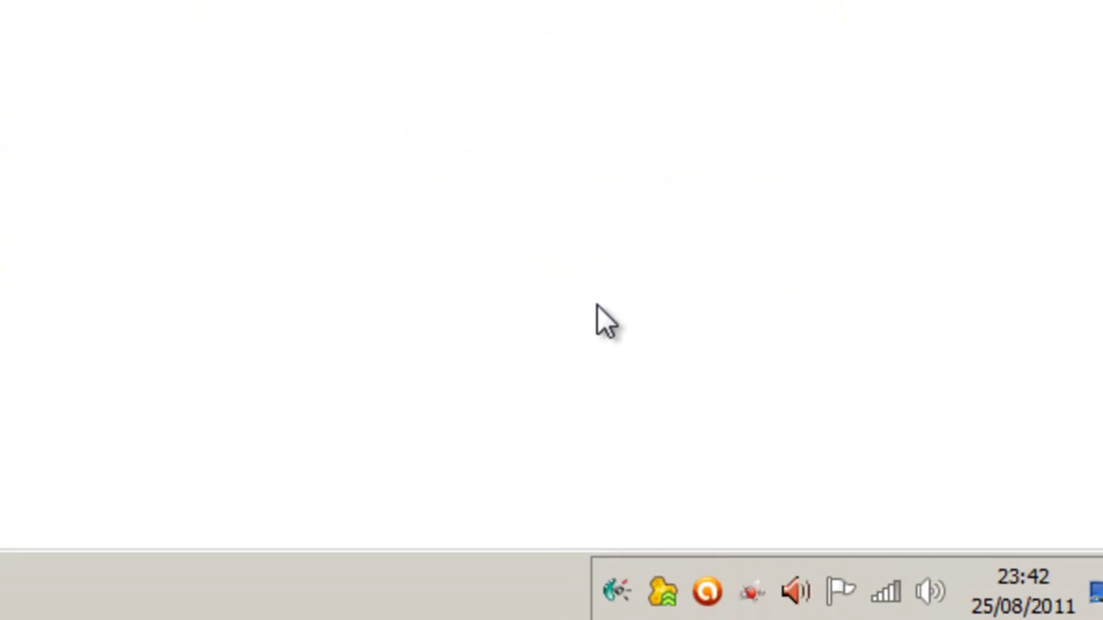
Step: Set the desktop area to 1920 x 1080 from the Catalyst tray menu
{"action": "right_click", "coordinate": [712, 576]}
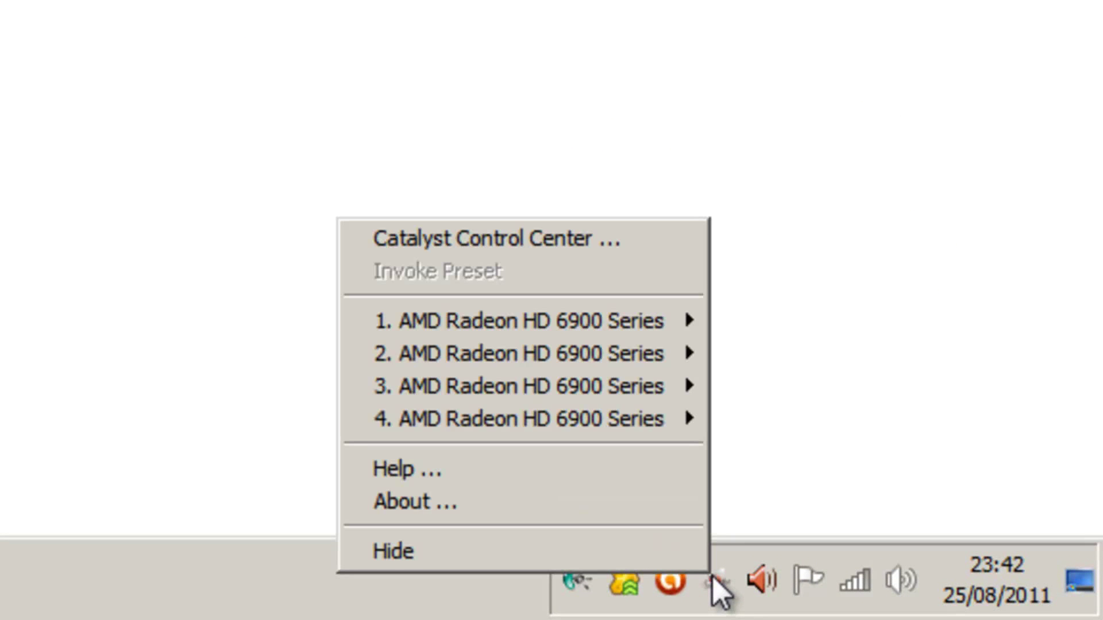
{"action": "mouse_move", "coordinate": [635, 319]}
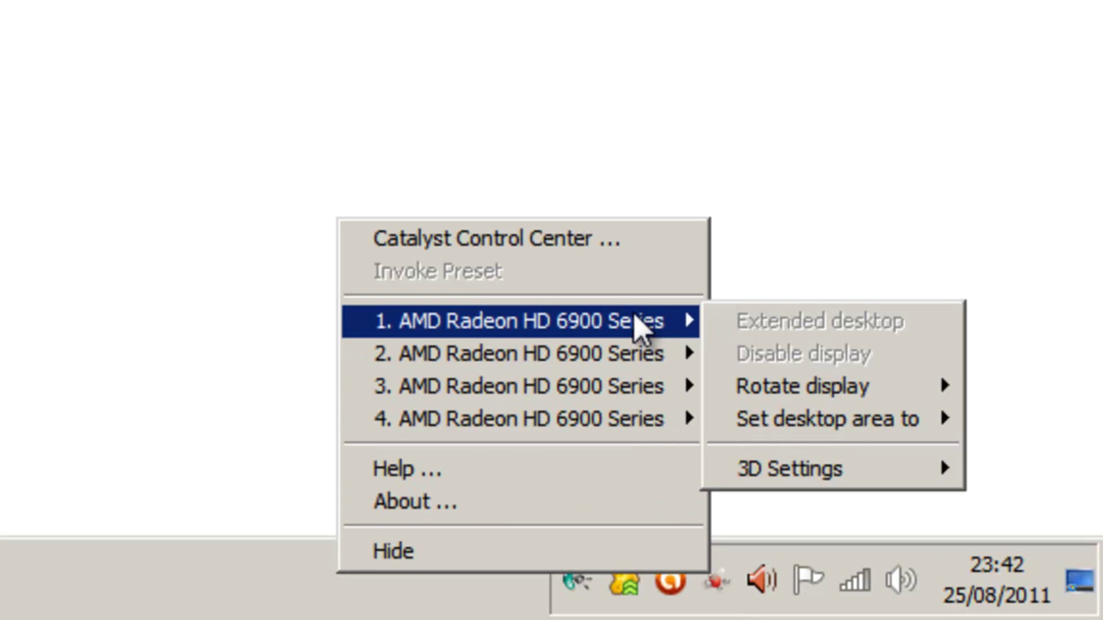
{"action": "mouse_move", "coordinate": [828, 432]}
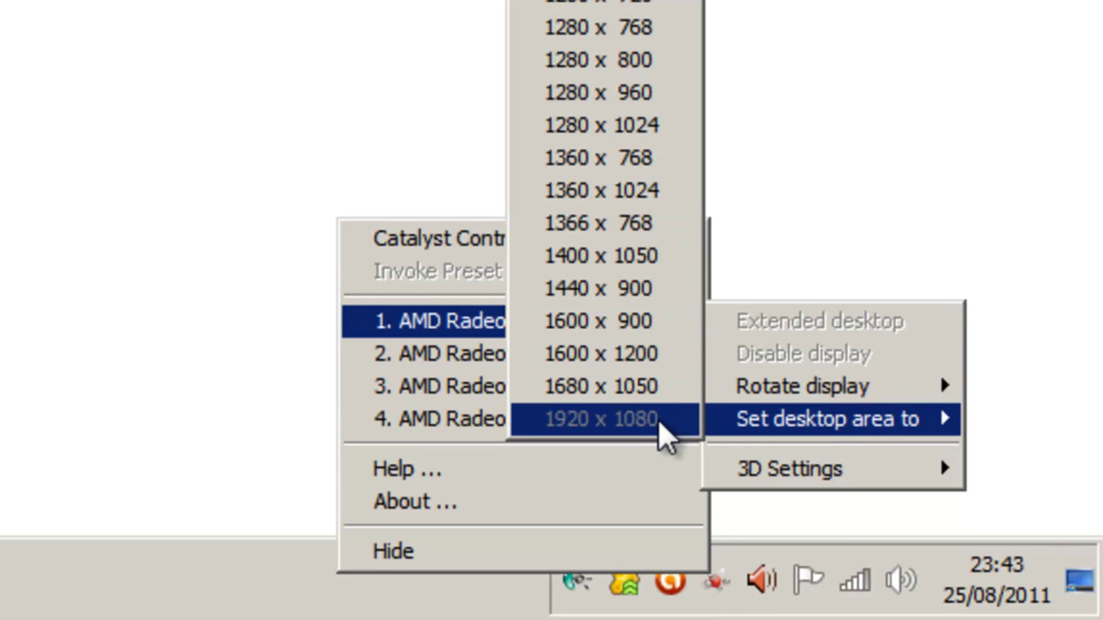
{"action": "left_click", "coordinate": [313, 372]}
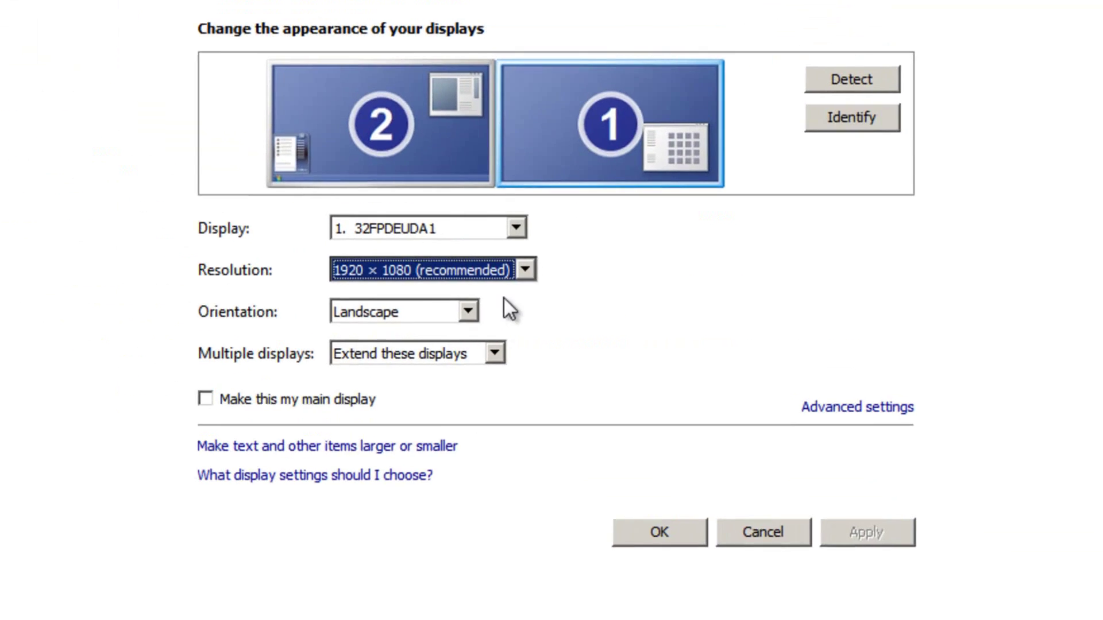
{"action": "left_click", "coordinate": [517, 276]}
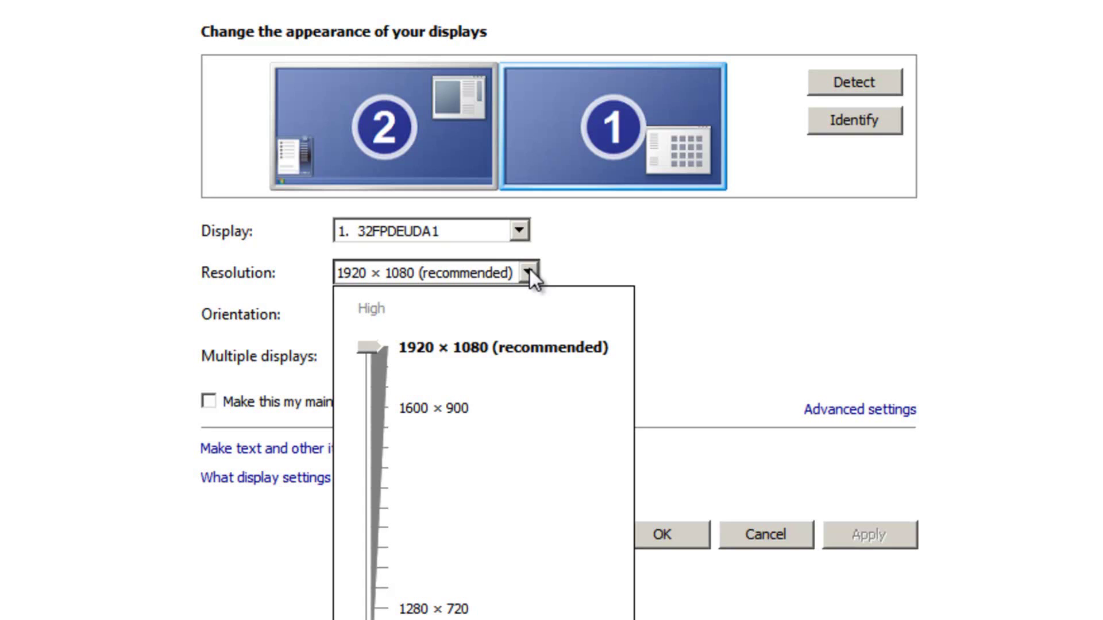
{"action": "left_click", "coordinate": [529, 269]}
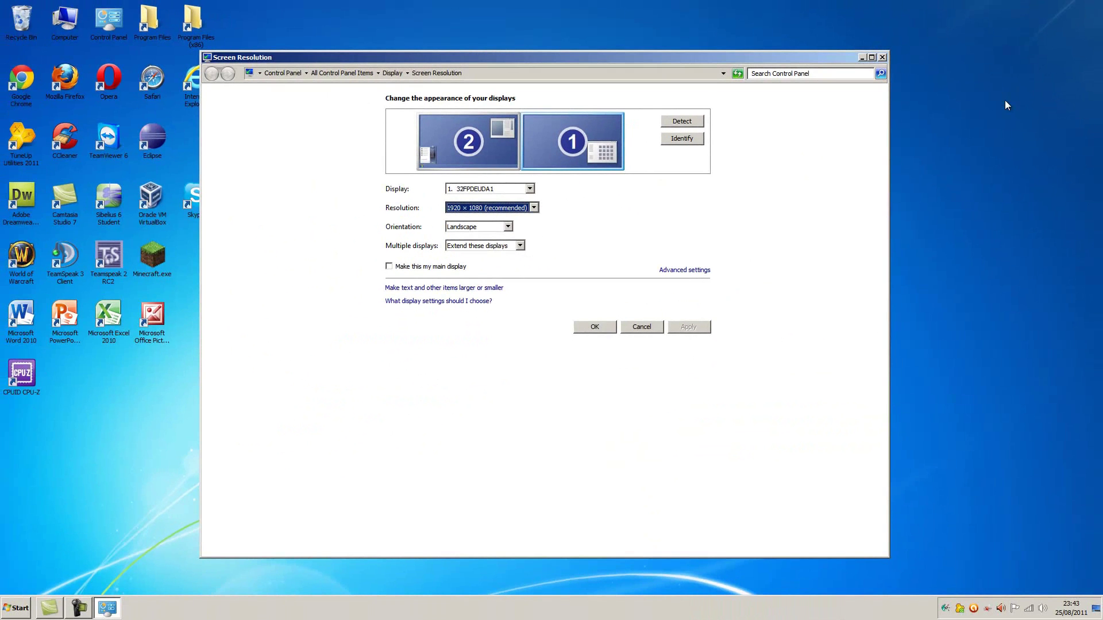
Step: Maximize the Screen Resolution window with Win+Up, then close it
{"action": "key", "text": "super+Up"}
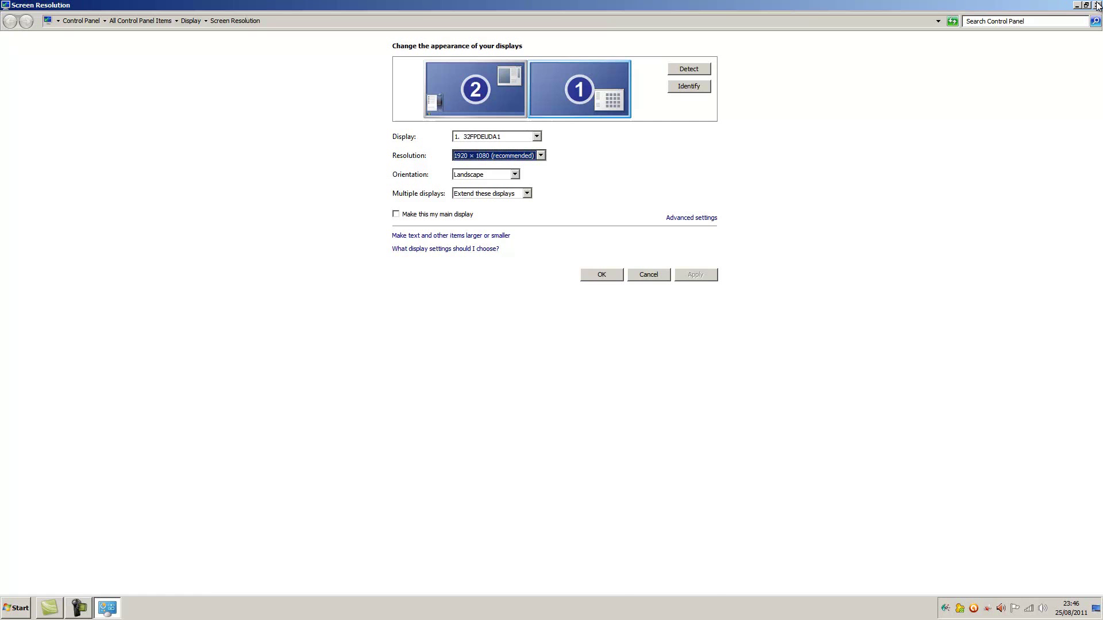
{"action": "left_click", "coordinate": [1098, 5]}
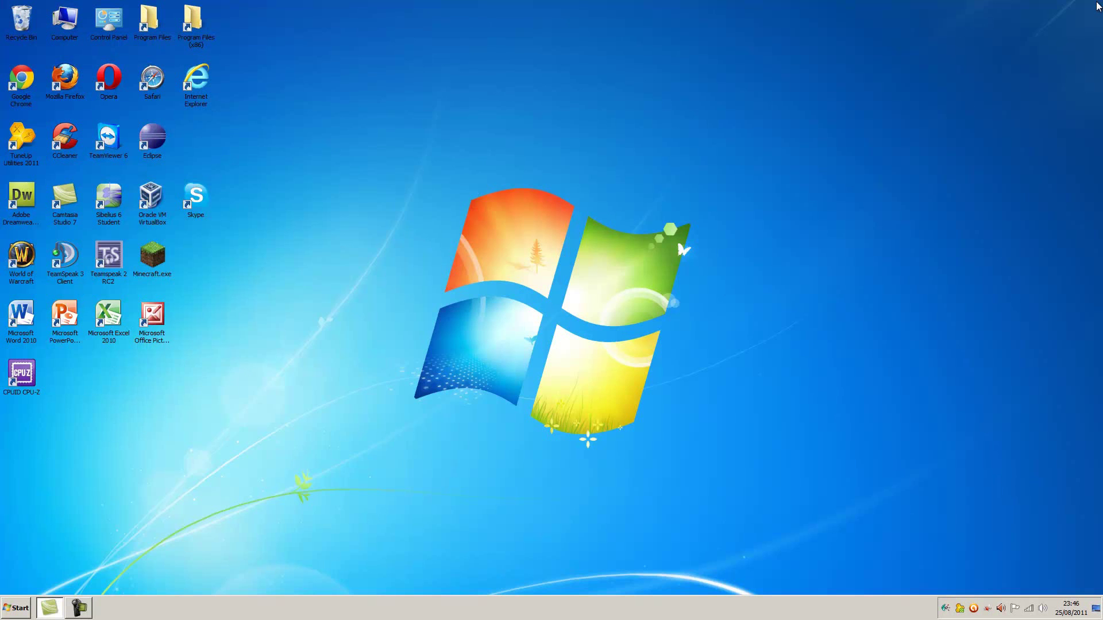
Step: Search the web in Google Chrome for 'flatron W2243S drivers'
{"action": "double_click", "coordinate": [18, 82]}
{"action": "type", "text": "fl"}
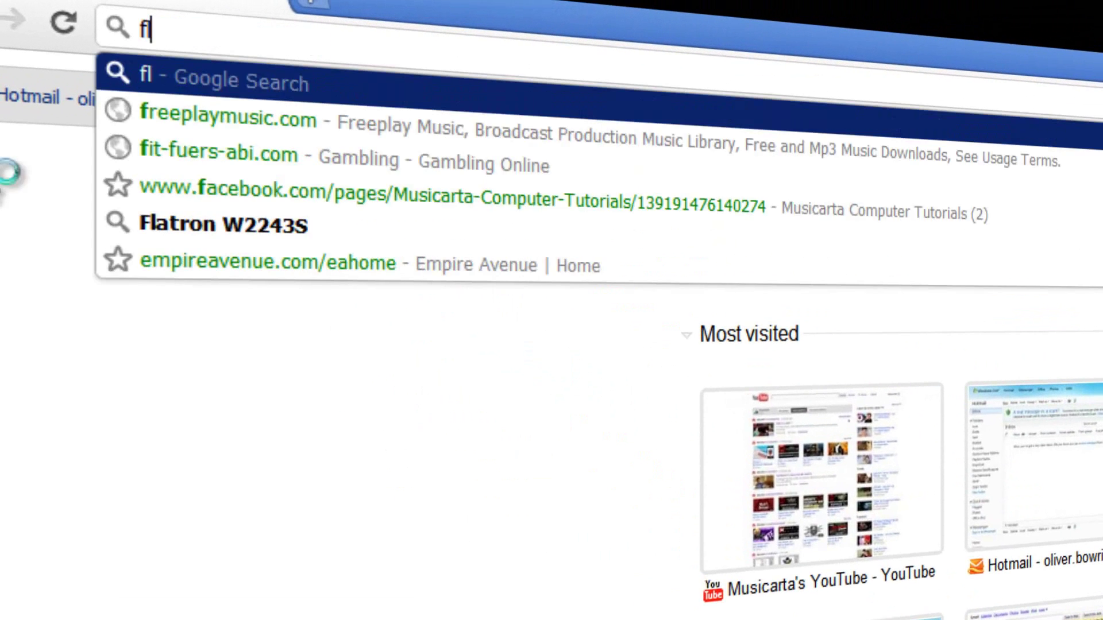
{"action": "type", "text": "atron W22"}
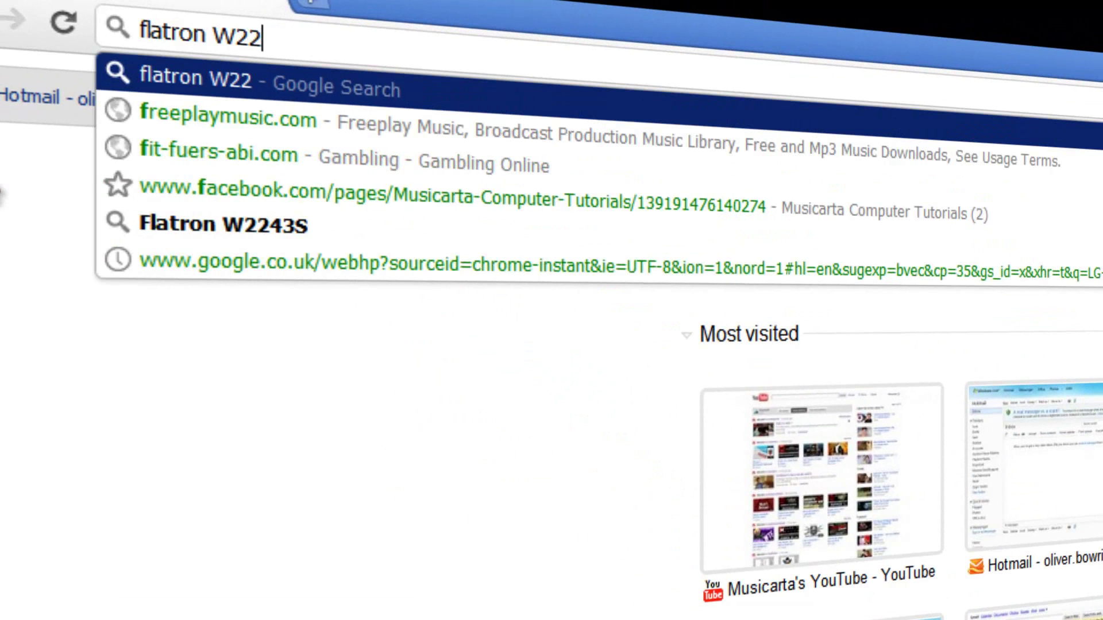
{"action": "type", "text": "43S "}
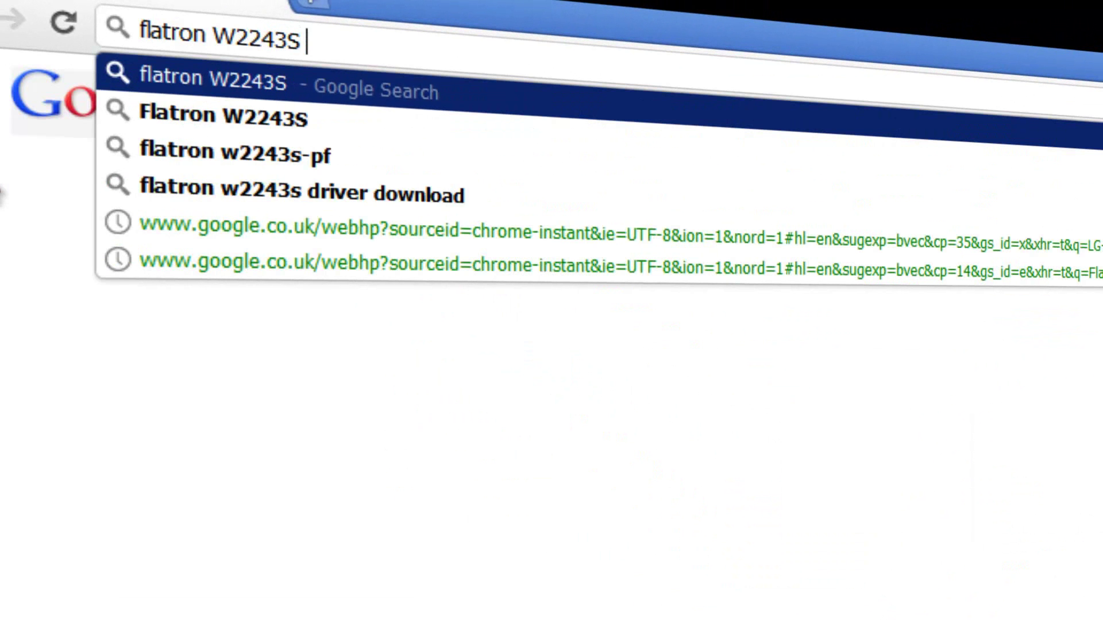
{"action": "type", "text": "drivers"}
{"action": "key", "text": "Return"}
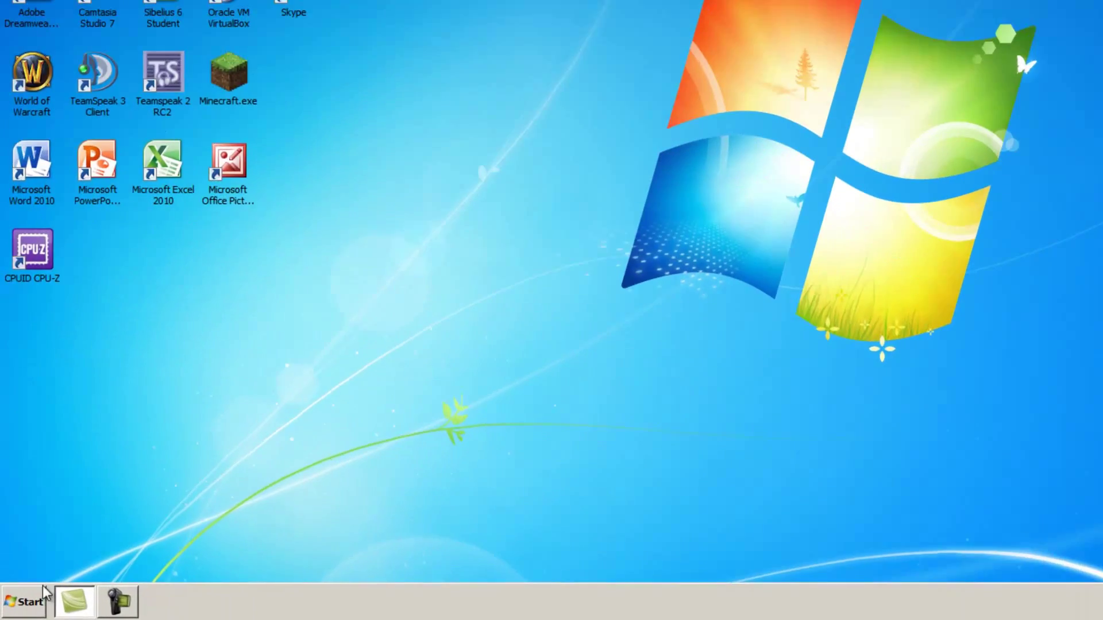
Step: Launch Update Driver Software for the Generic Non-PnP Monitor from Device Manager via Control Panel
{"action": "left_click", "coordinate": [22, 608]}
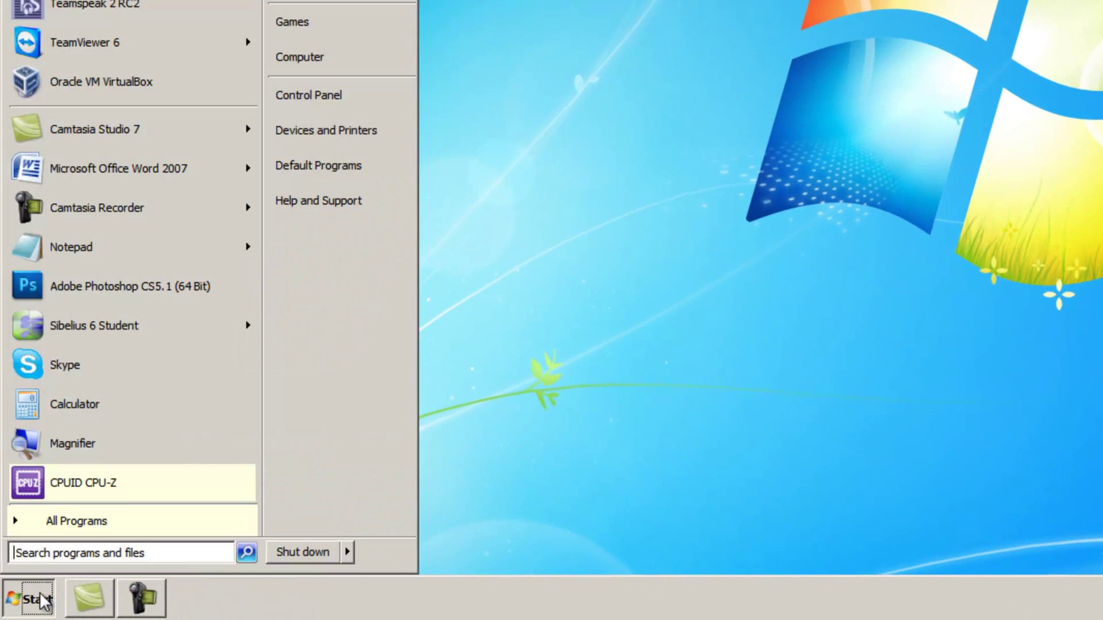
{"action": "left_click", "coordinate": [408, 106]}
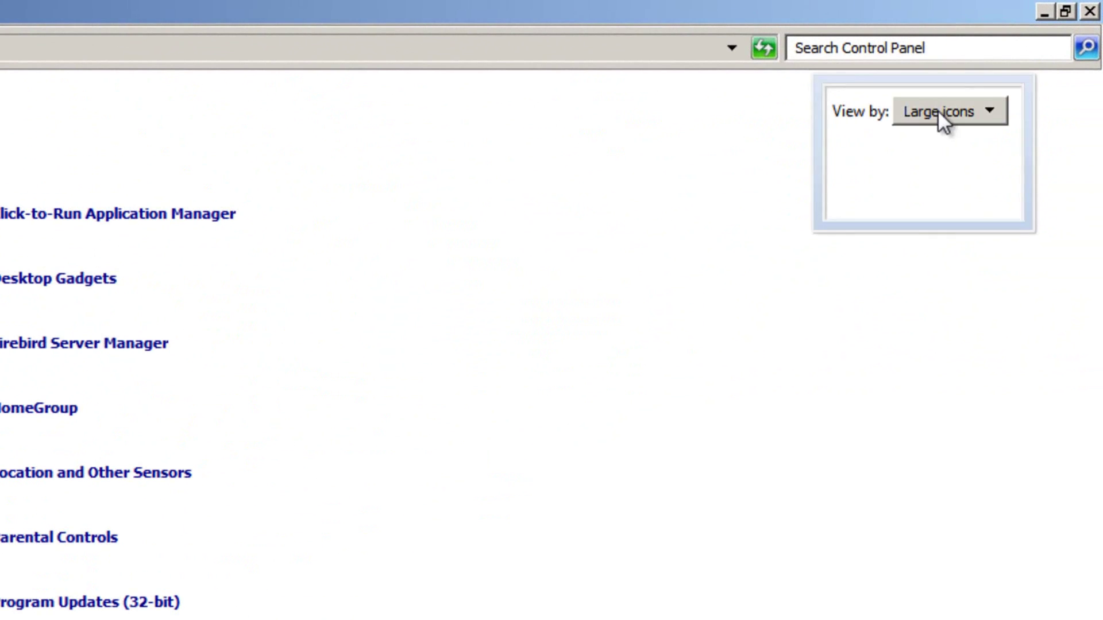
{"action": "left_click", "coordinate": [939, 110]}
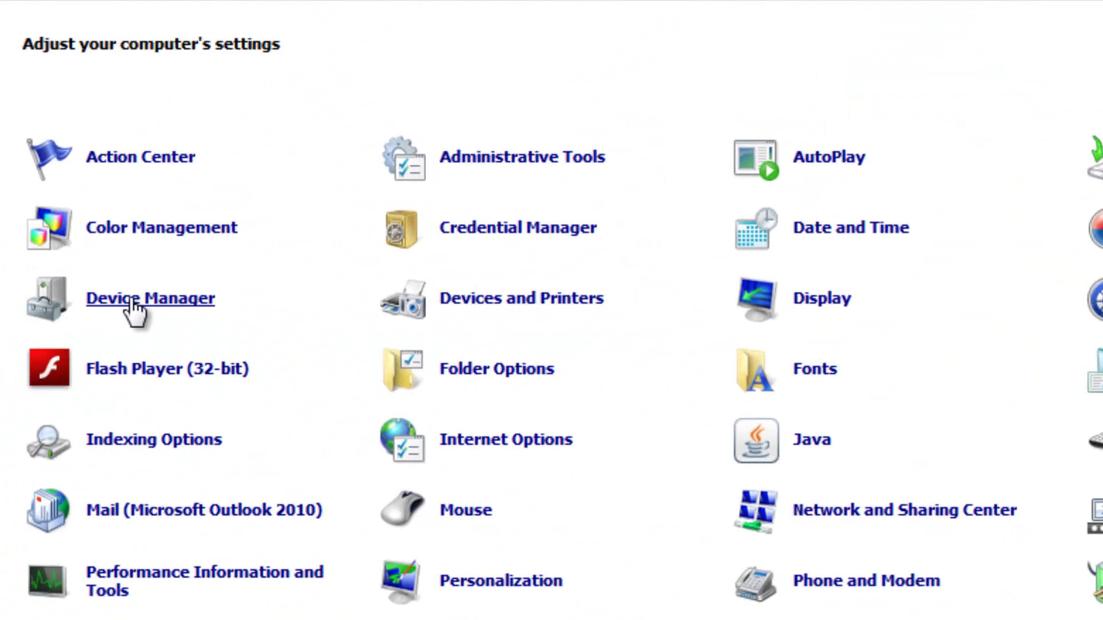
{"action": "left_click", "coordinate": [131, 299]}
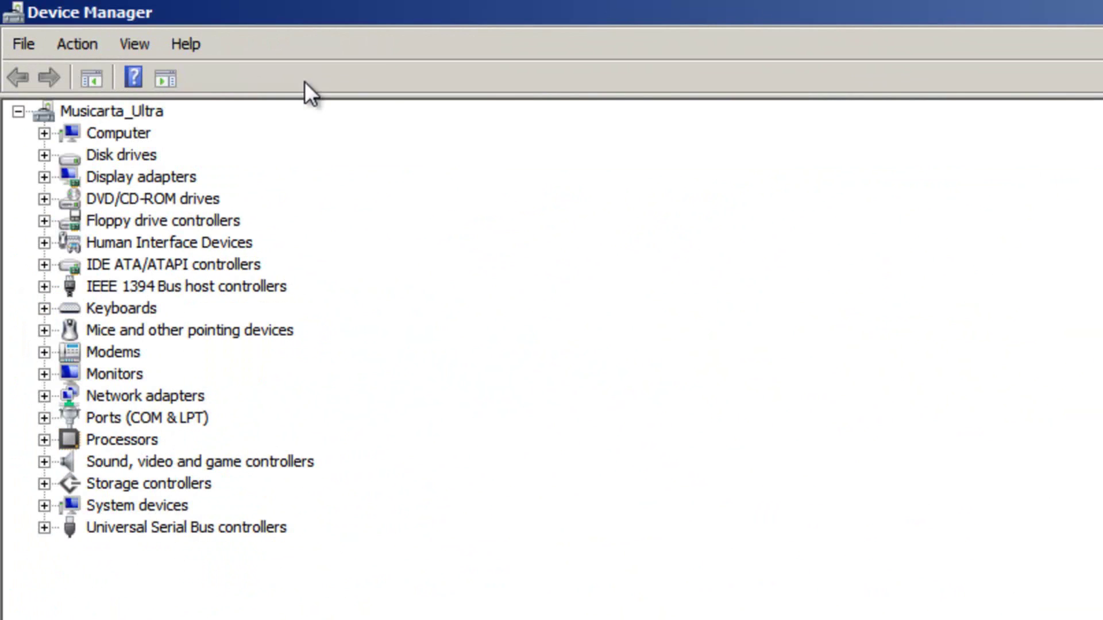
{"action": "left_click", "coordinate": [44, 374]}
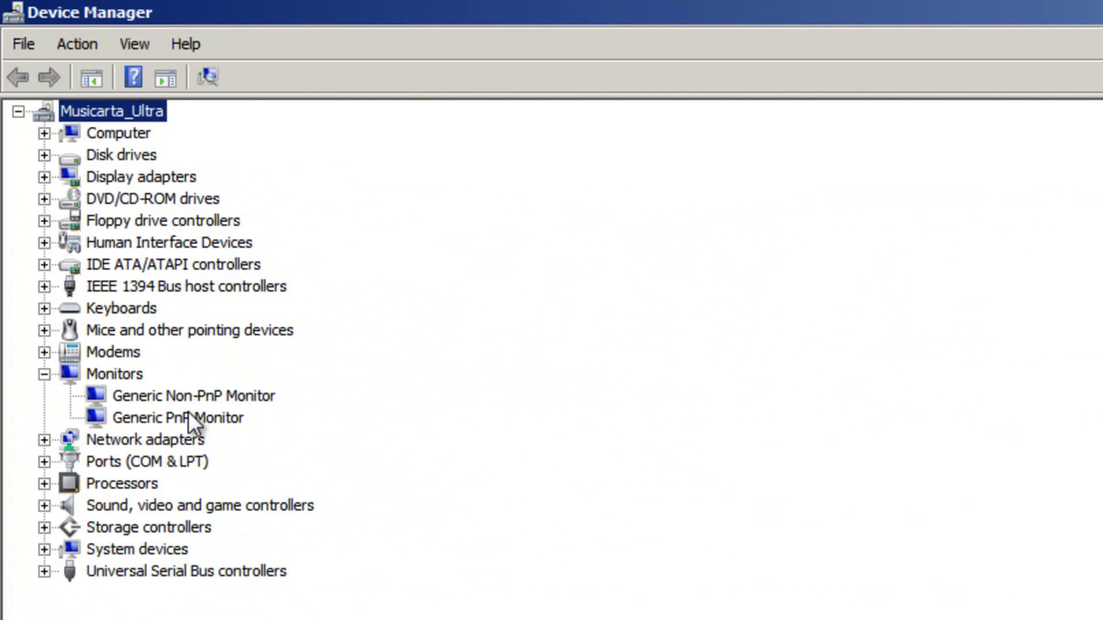
{"action": "right_click", "coordinate": [177, 393]}
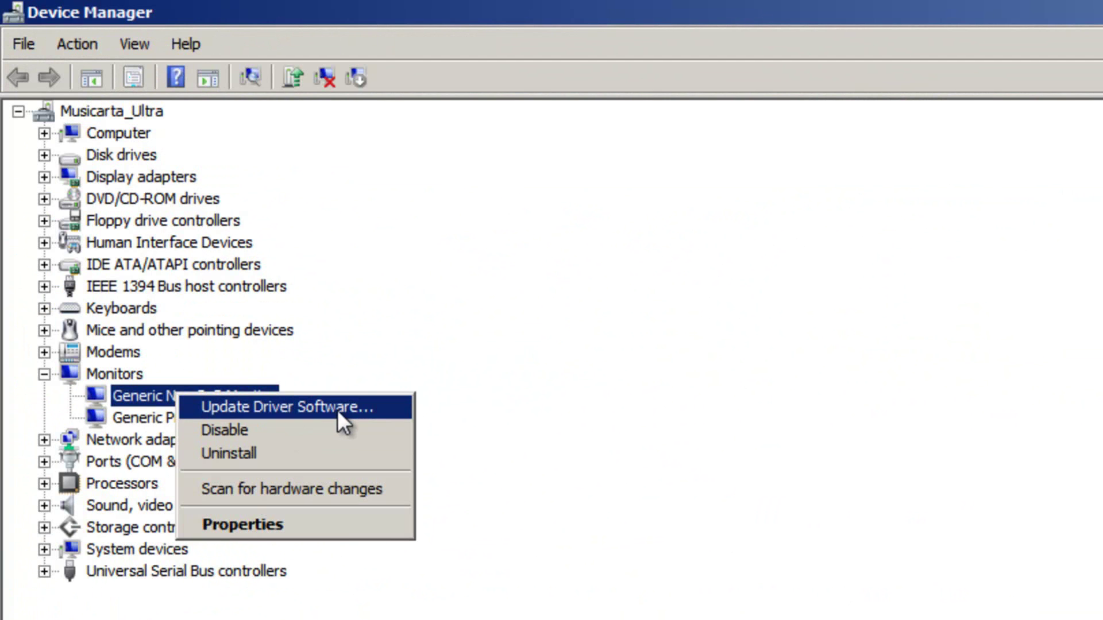
{"action": "left_click", "coordinate": [336, 409]}
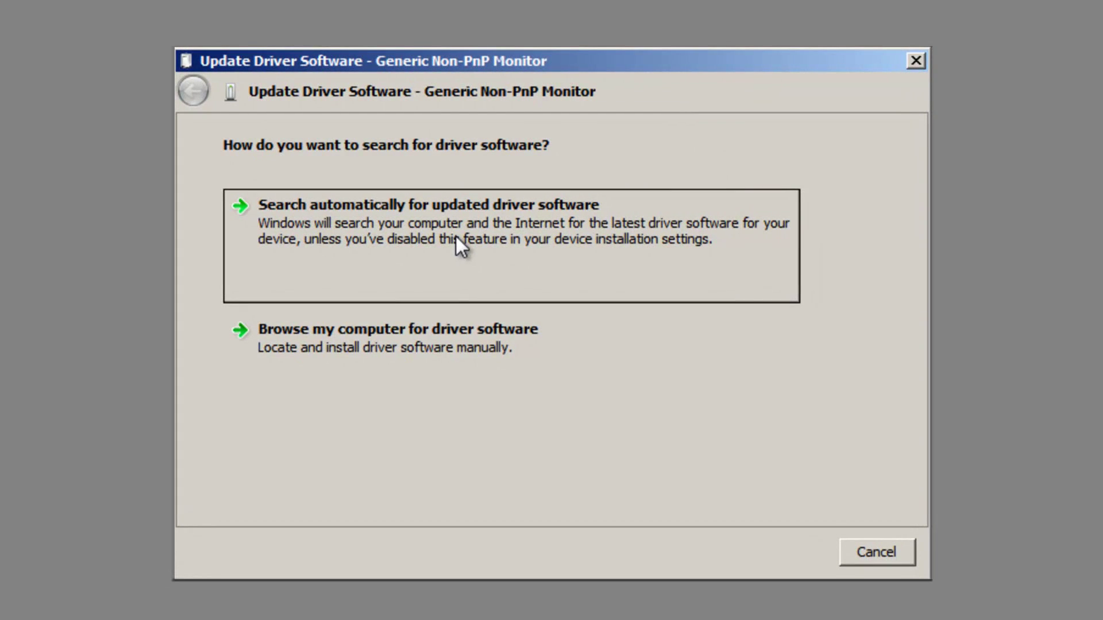
Step: Search automatically for updated monitor driver software, then close Control Panel
{"action": "left_click", "coordinate": [456, 237]}
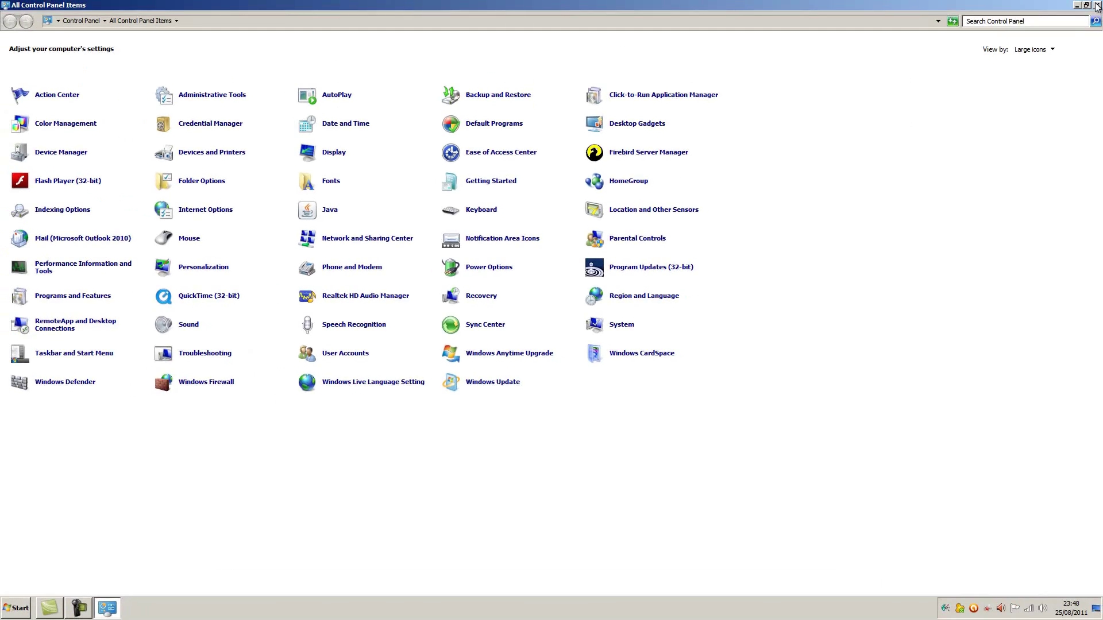
{"action": "left_click", "coordinate": [1097, 5]}
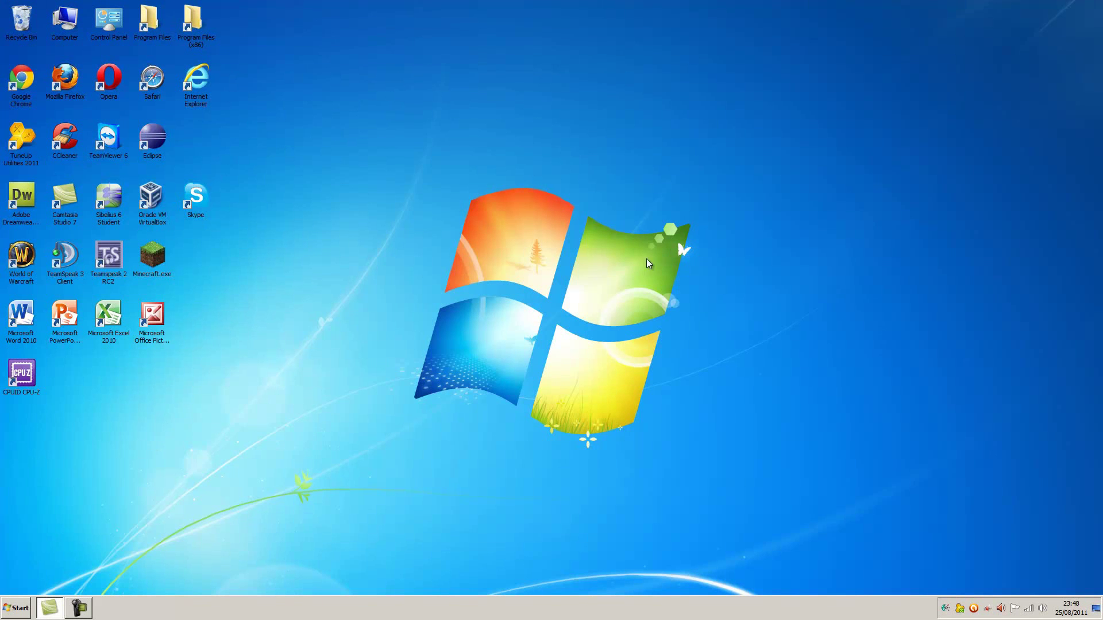